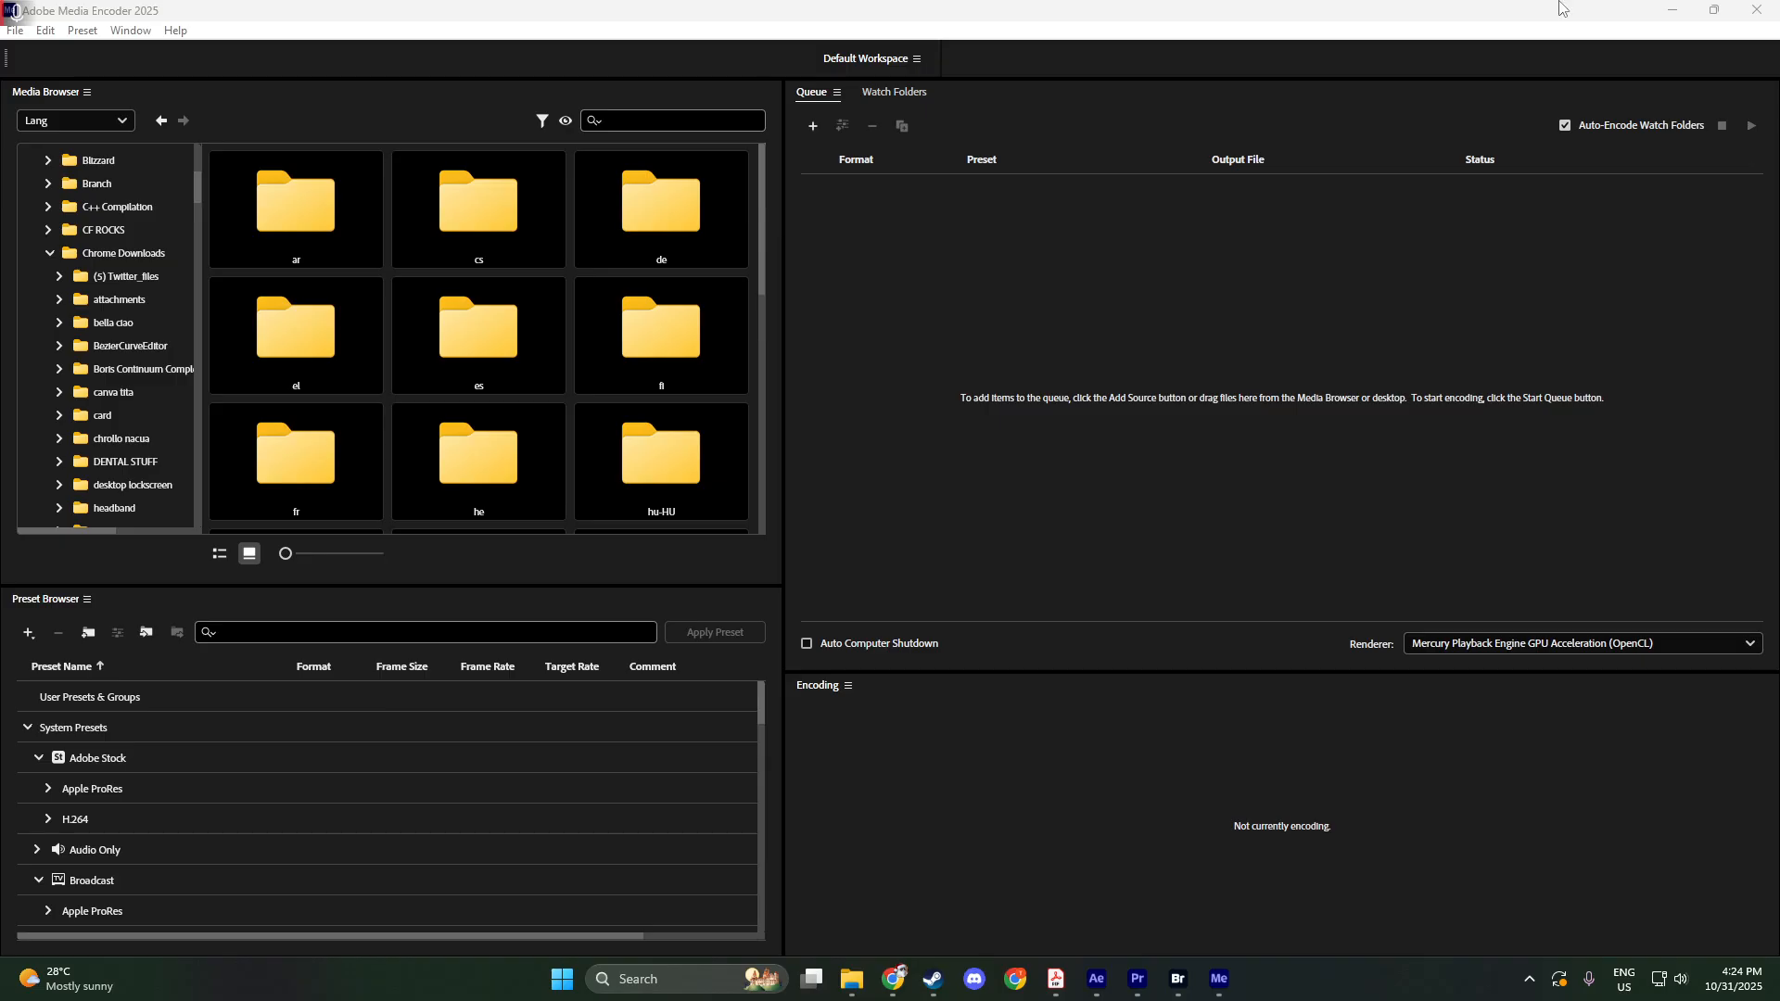
Create a new encoding preset and name it "Test Preset"
{"action": "left_click", "coordinate": [83, 38]}
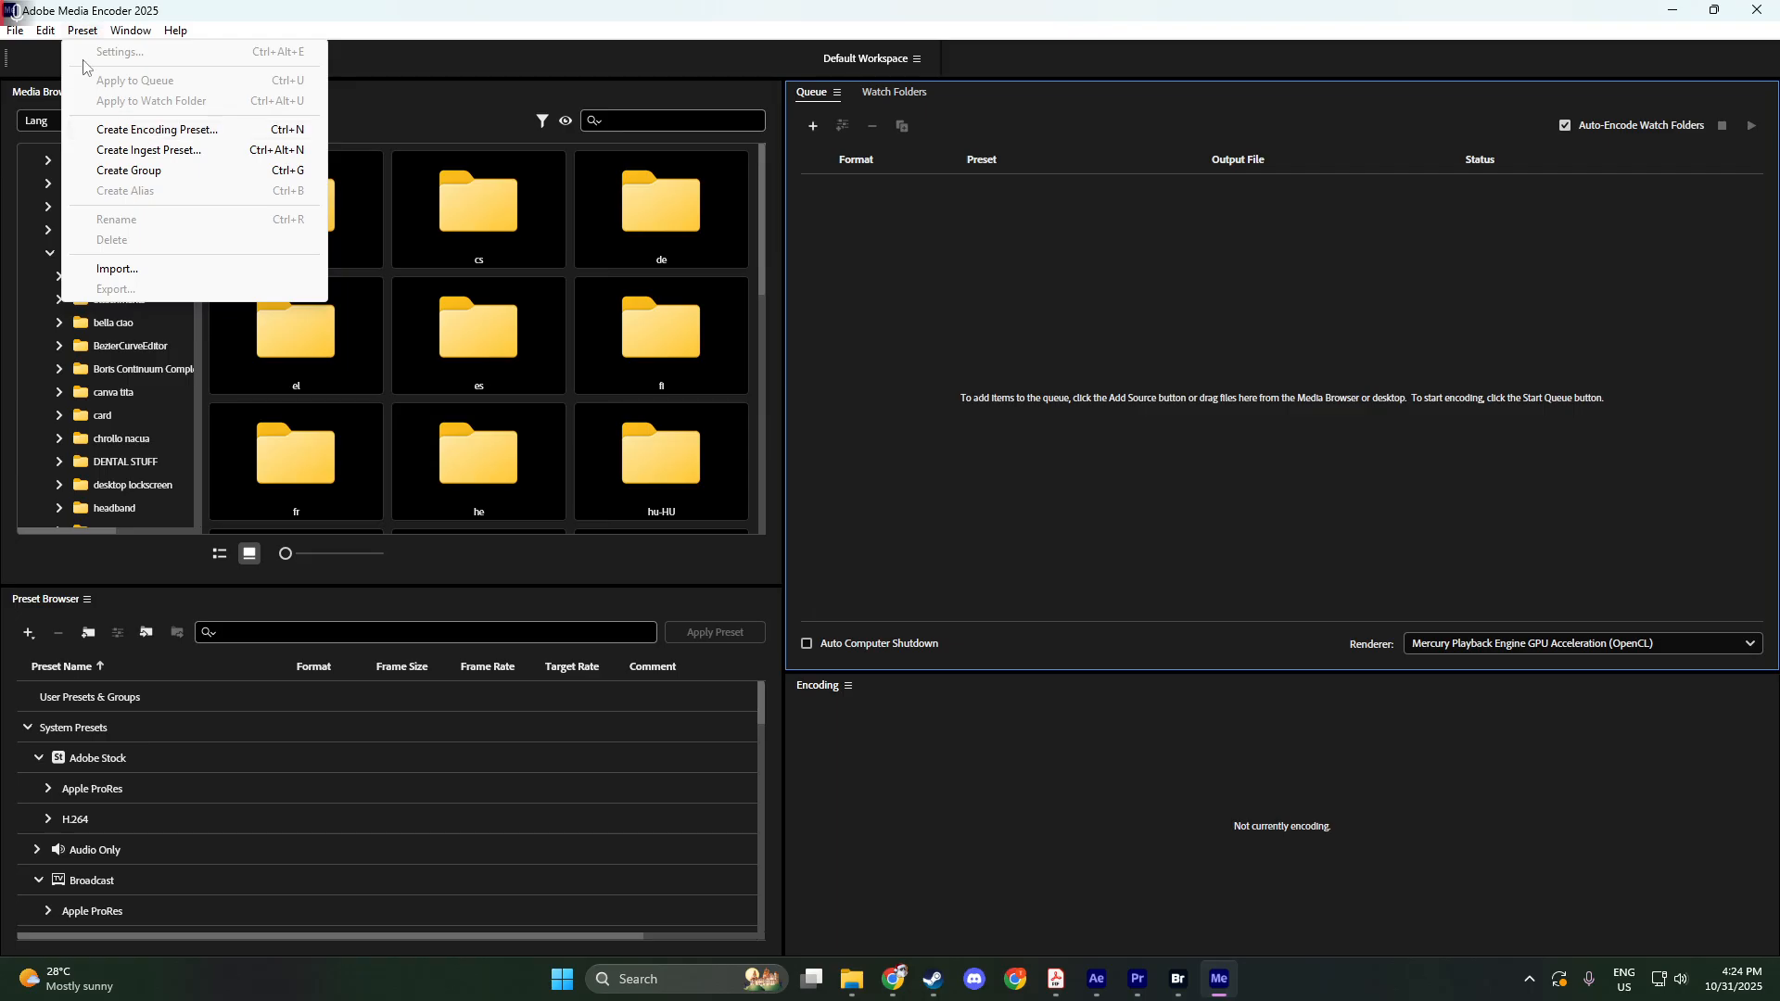
{"action": "left_click", "coordinate": [80, 30]}
{"action": "left_click", "coordinate": [88, 35]}
{"action": "left_click", "coordinate": [167, 129]}
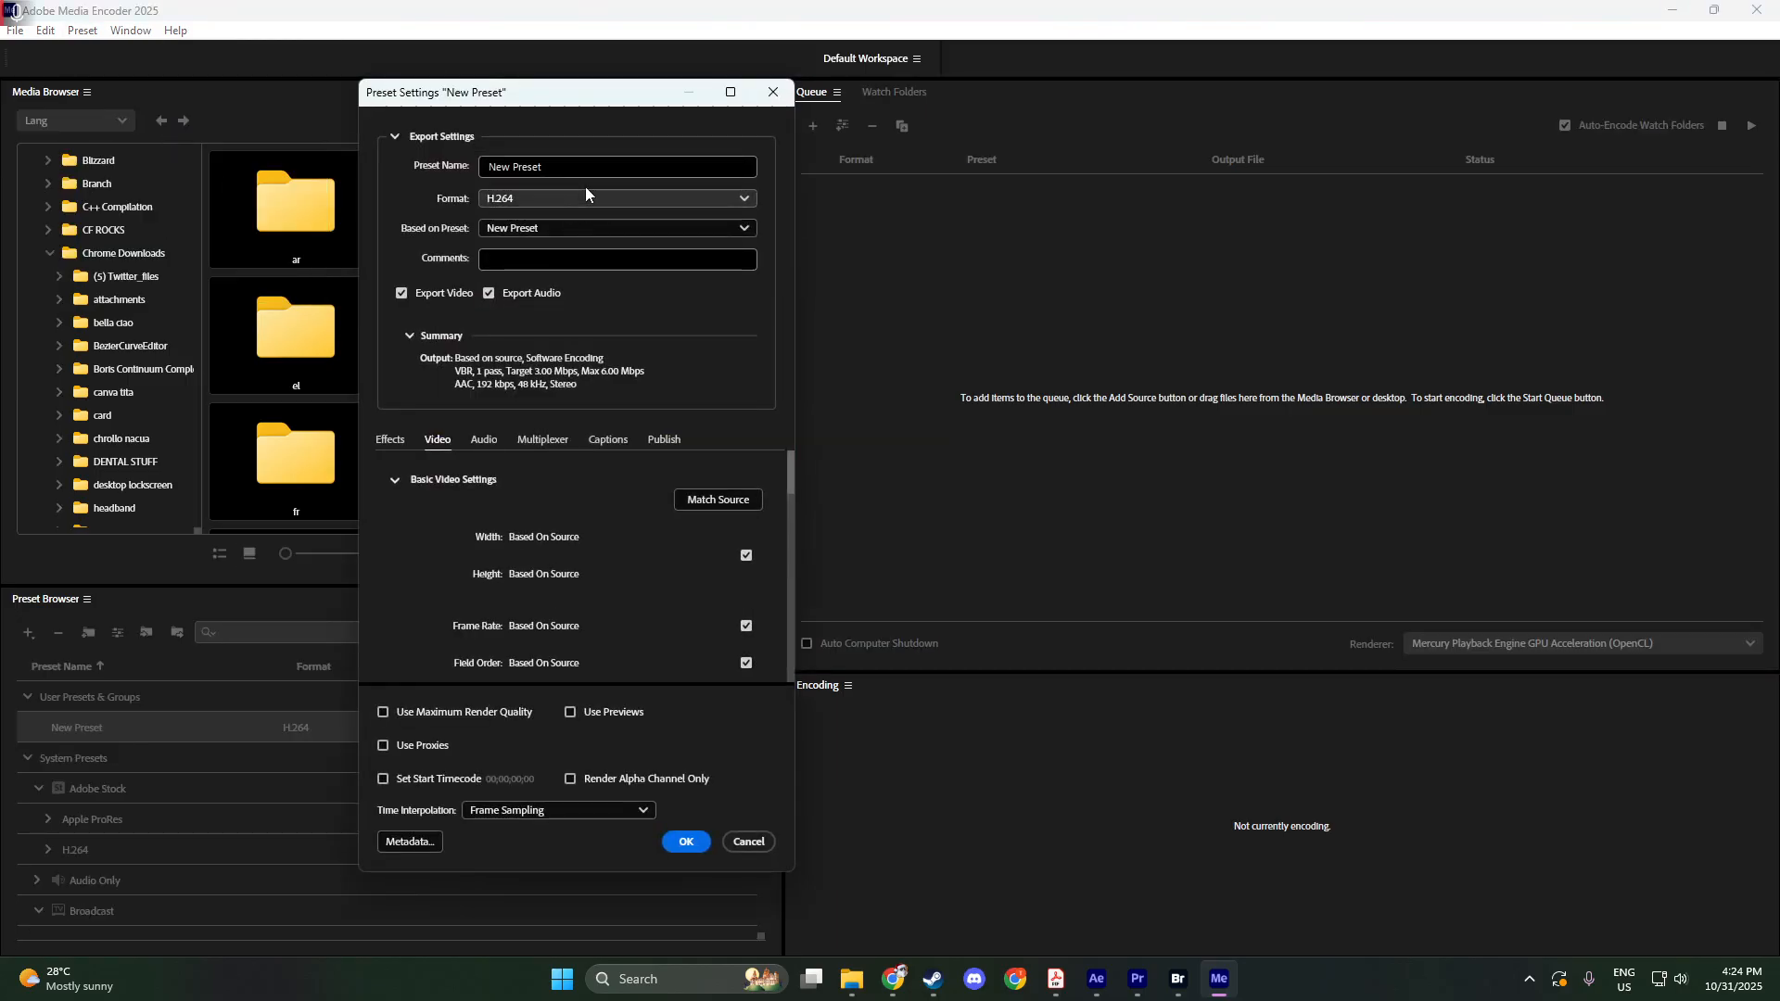
{"action": "left_click_drag", "start_coordinate": [570, 168], "coordinate": [450, 171]}
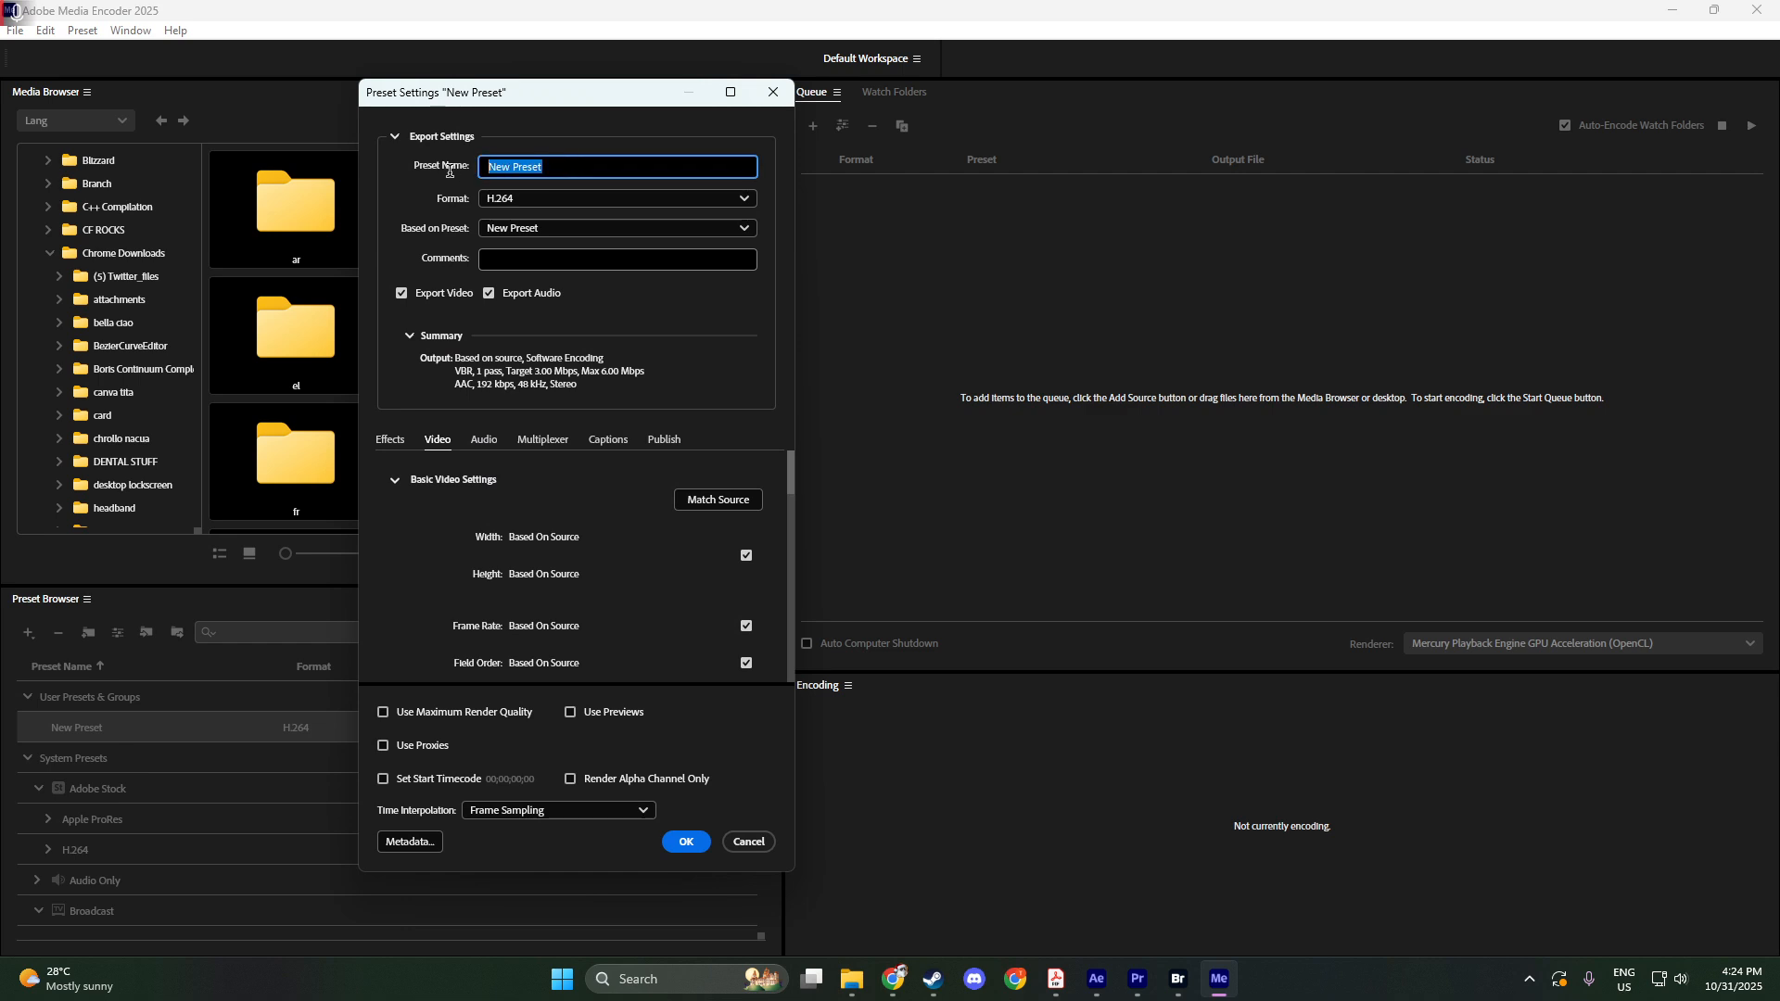
{"action": "left_click", "coordinate": [545, 169]}
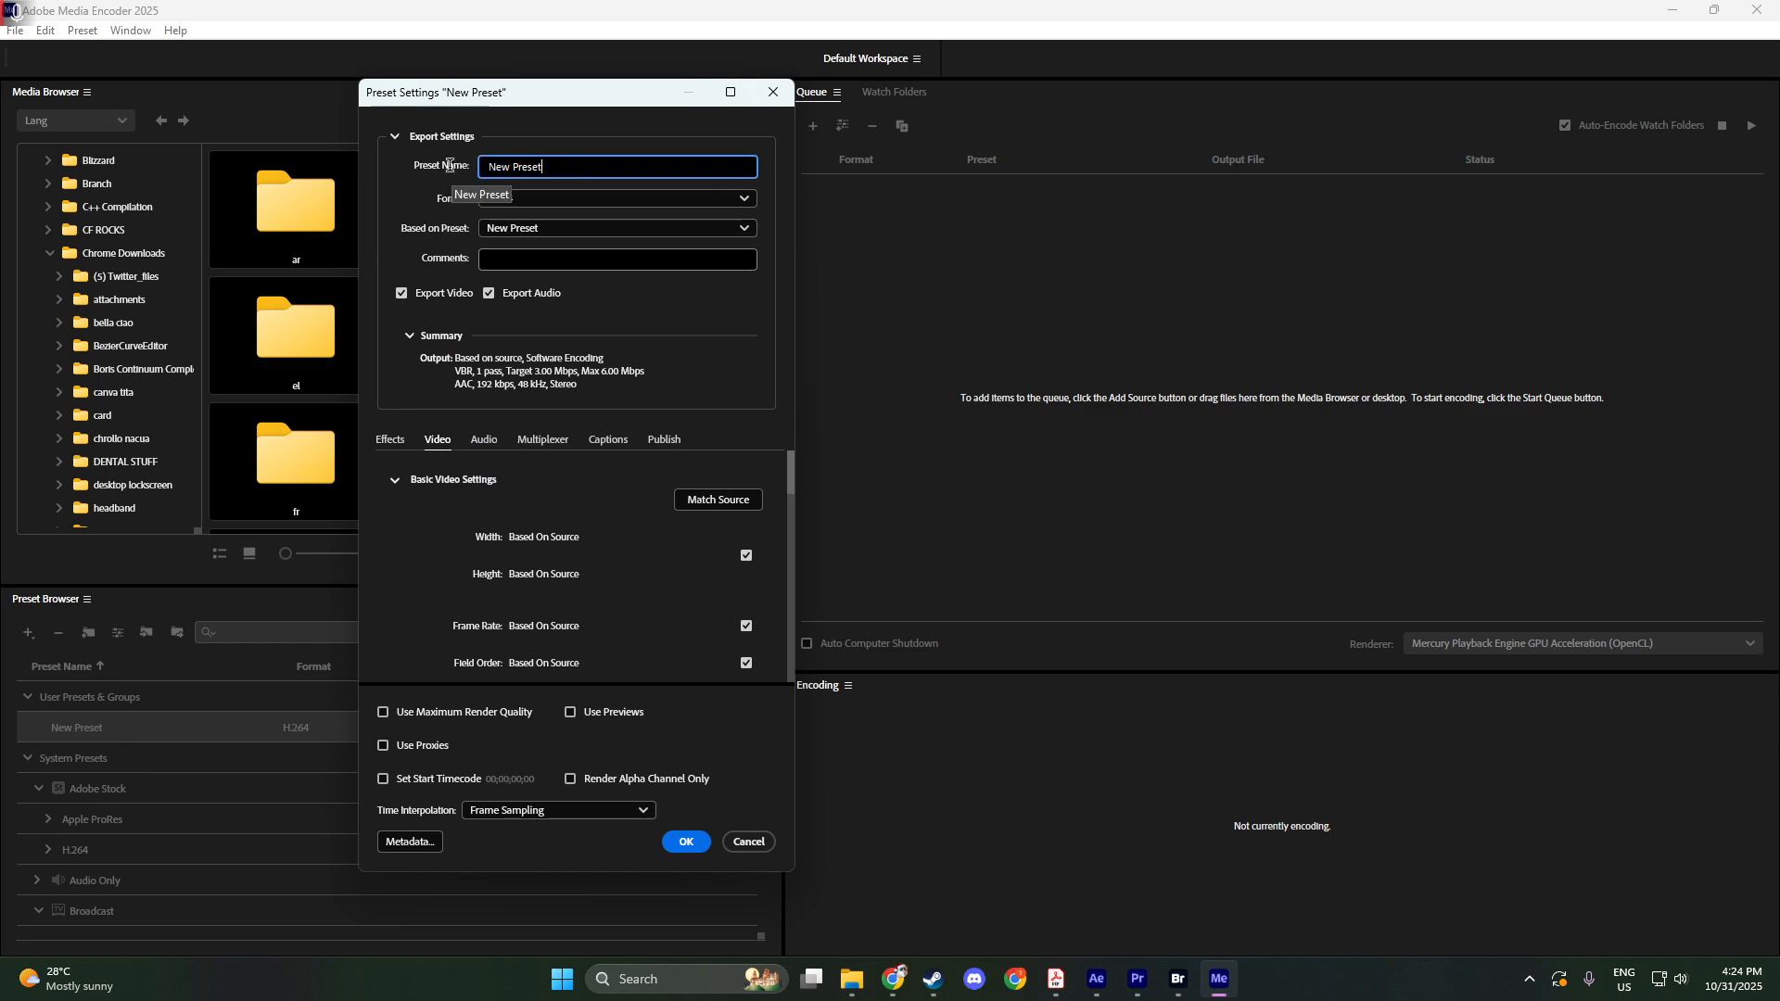
{"action": "left_click_drag", "start_coordinate": [545, 169], "coordinate": [439, 174]}
{"action": "type", "text": "Te"}
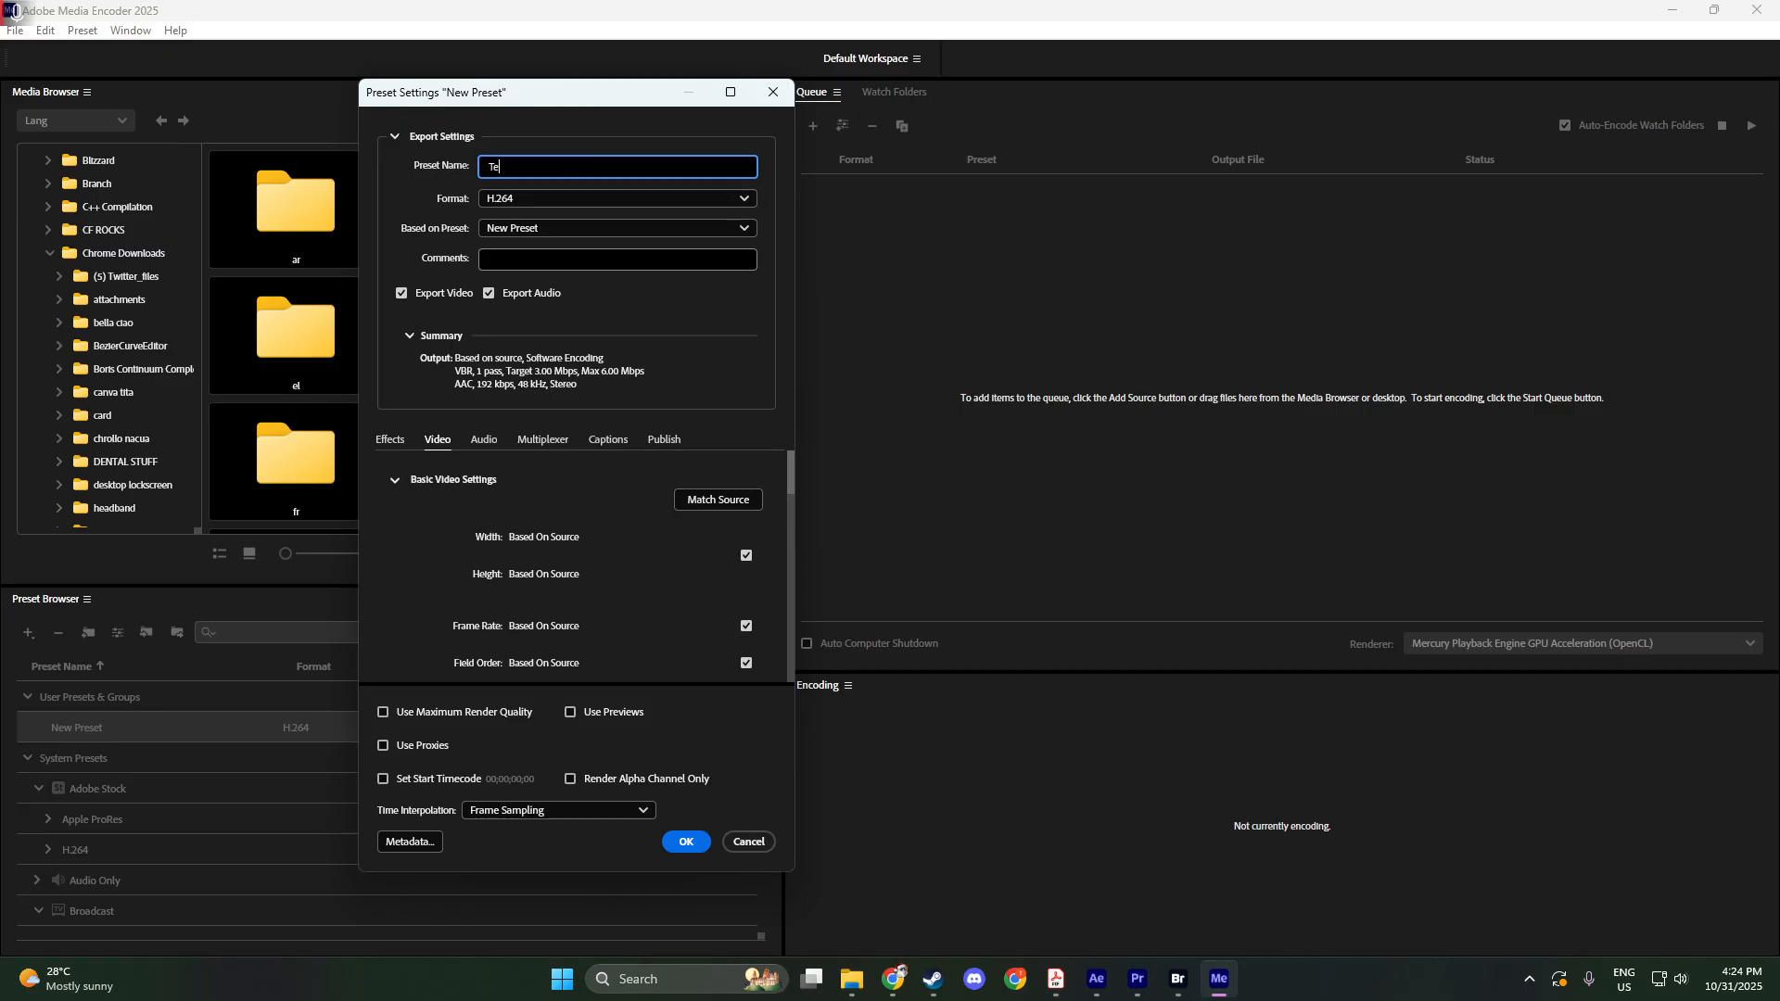
{"action": "type", "text": "st Preset"}
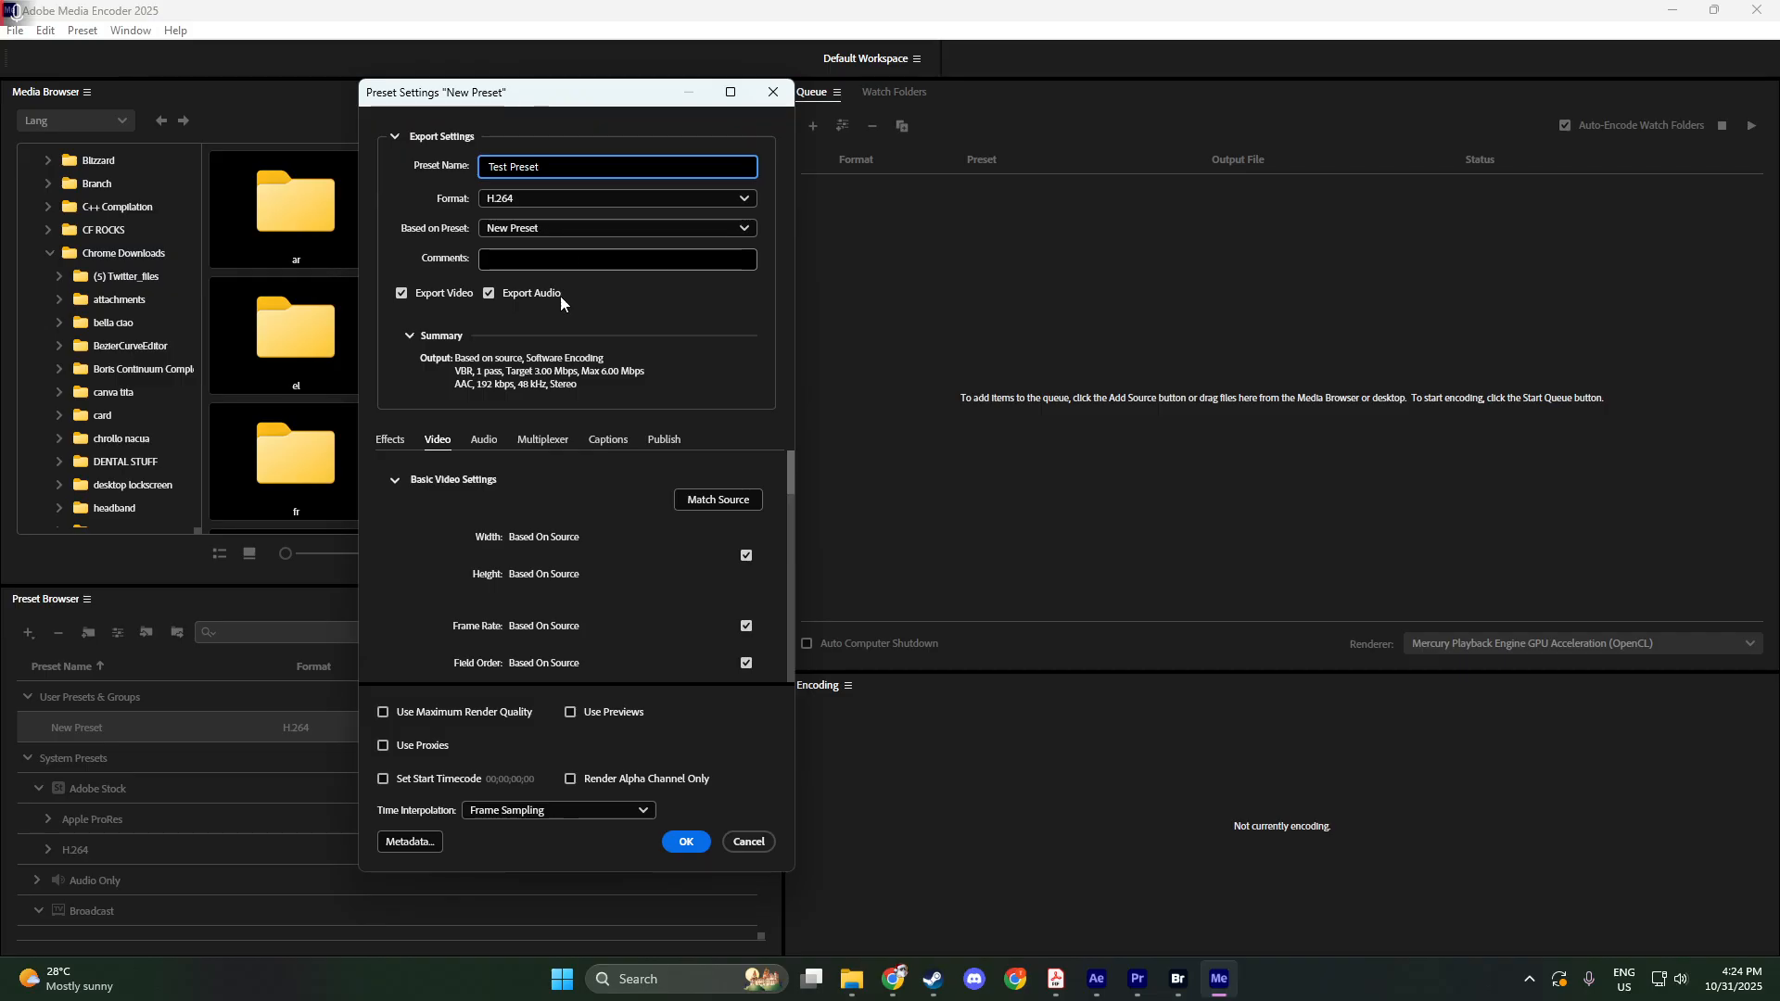
Examine the new preset's video settings, from the basic video options through the encoding and content light level sections
{"action": "left_click", "coordinate": [498, 462]}
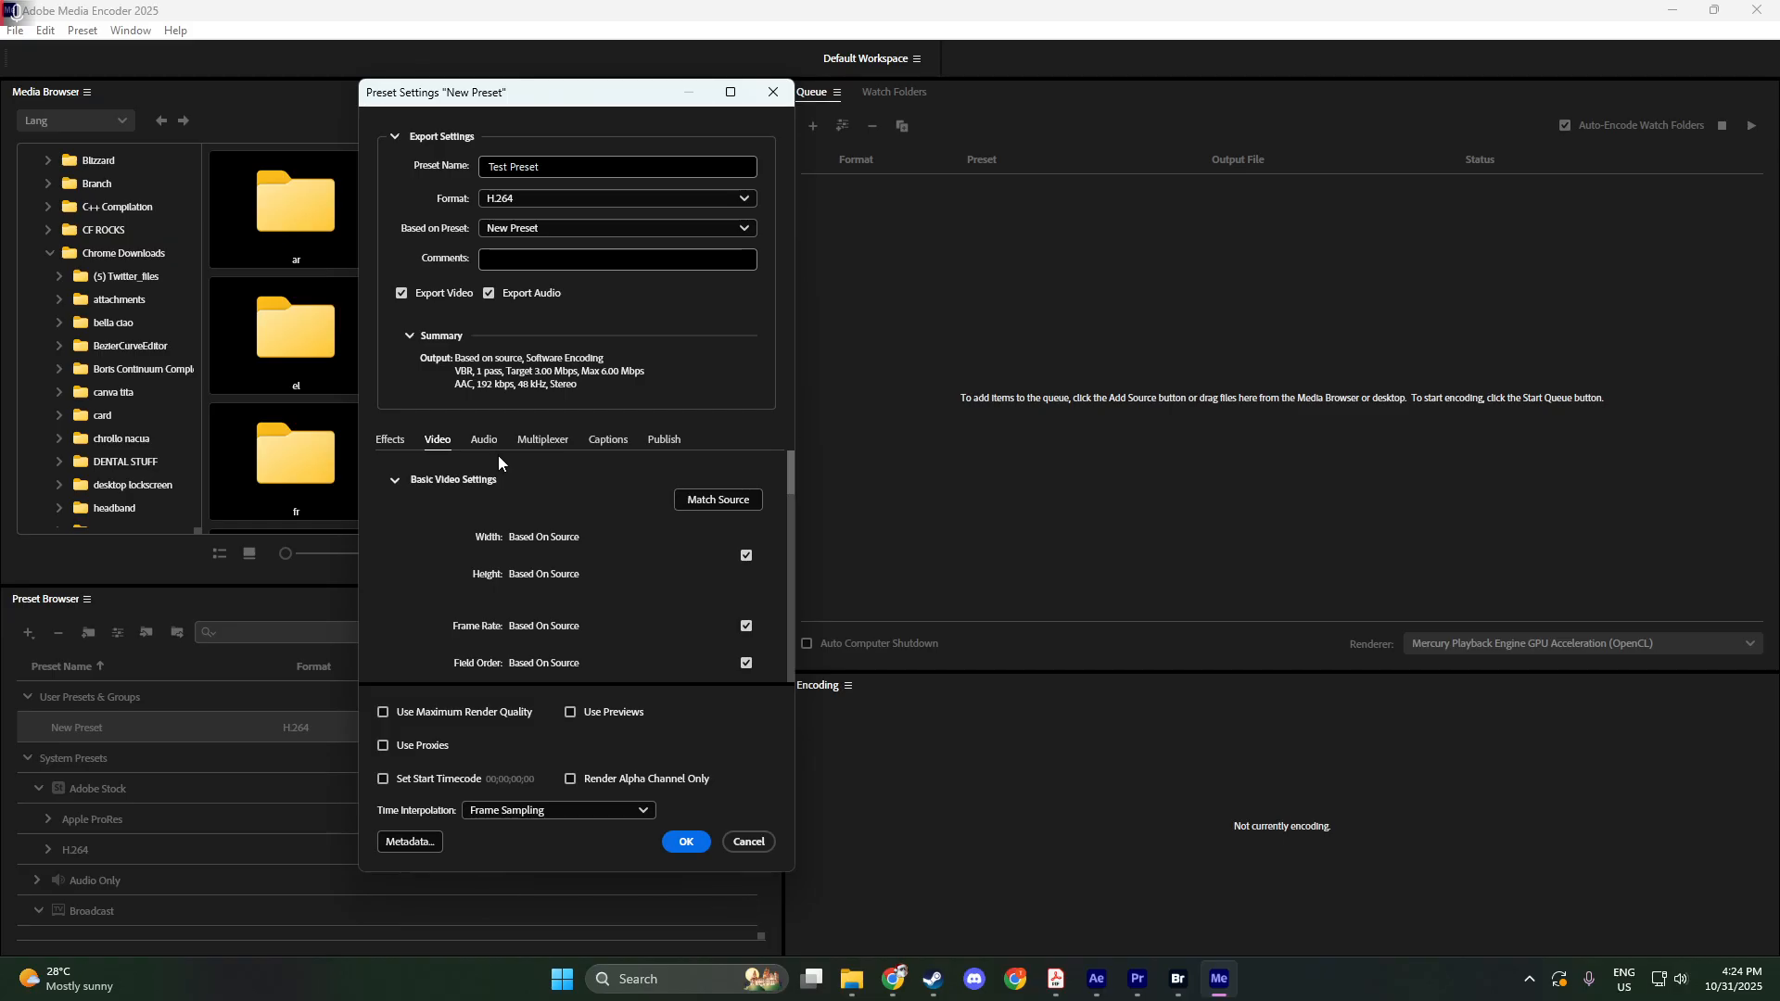
{"action": "scroll", "coordinate": [498, 458], "scroll_direction": "down", "scroll_amount": 1}
{"action": "scroll", "coordinate": [504, 482], "scroll_direction": "down", "scroll_amount": 3}
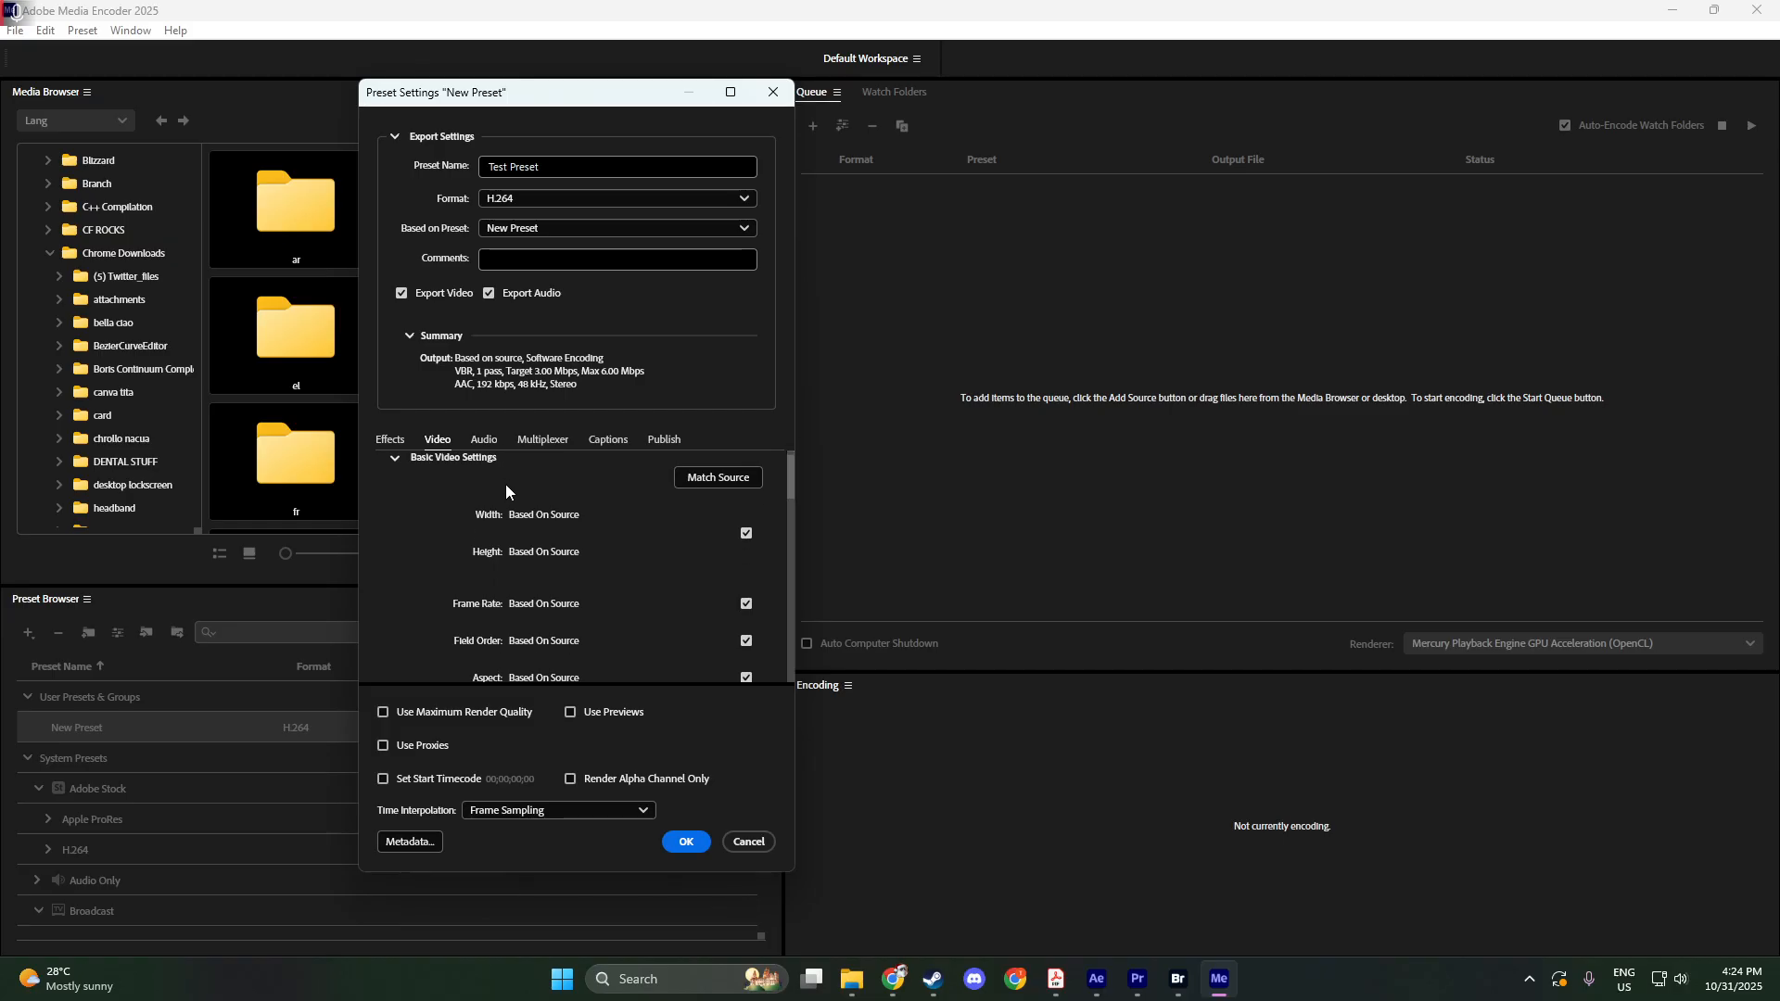
{"action": "scroll", "coordinate": [503, 497], "scroll_direction": "down", "scroll_amount": 4}
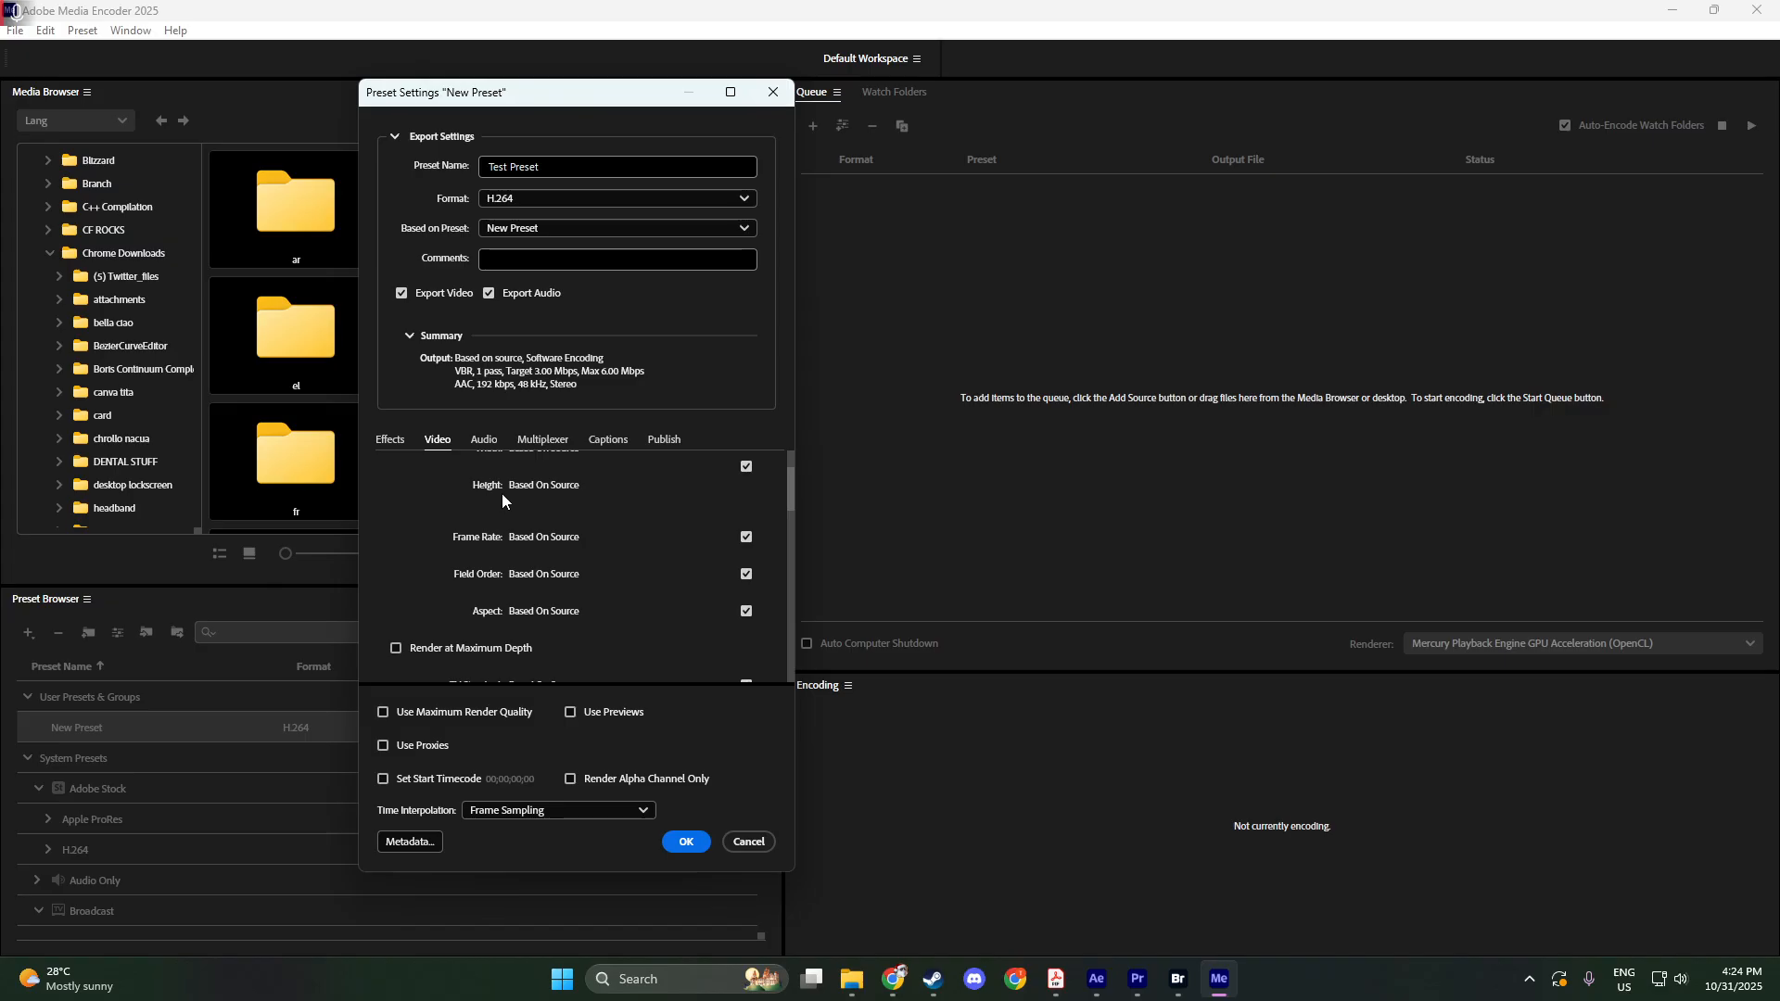
{"action": "scroll", "coordinate": [503, 500], "scroll_direction": "down", "scroll_amount": 2}
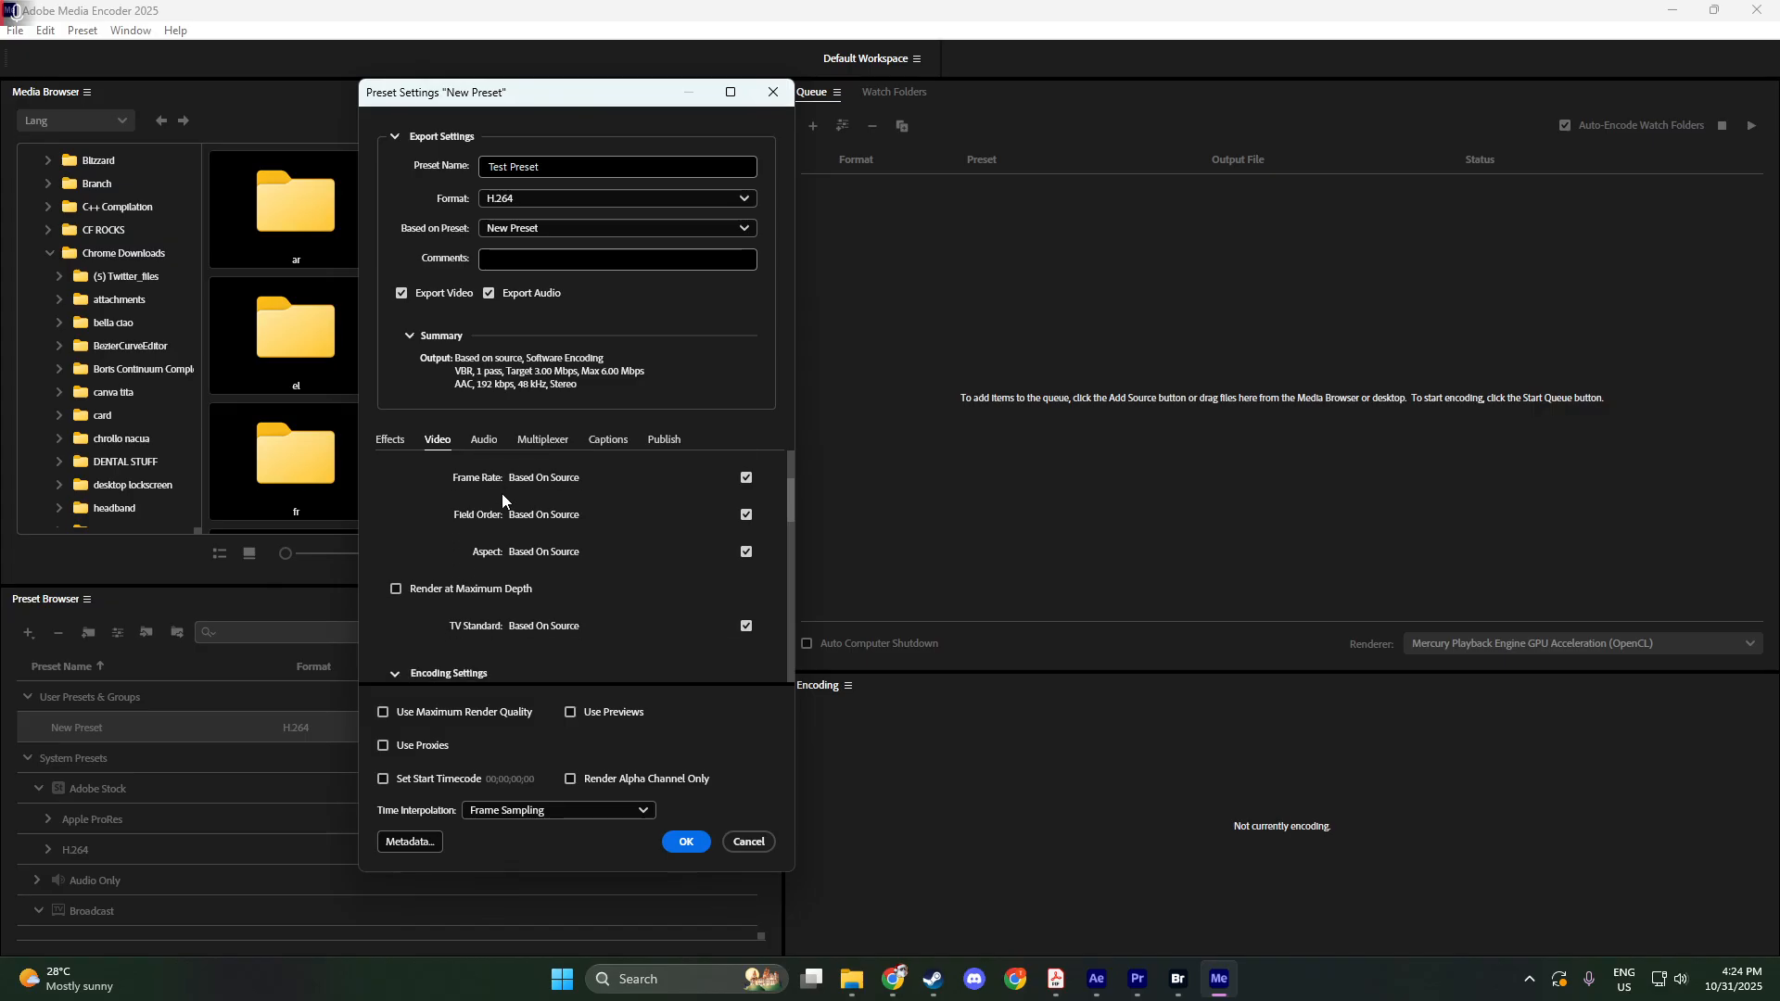
{"action": "scroll", "coordinate": [502, 501], "scroll_direction": "down", "scroll_amount": 5}
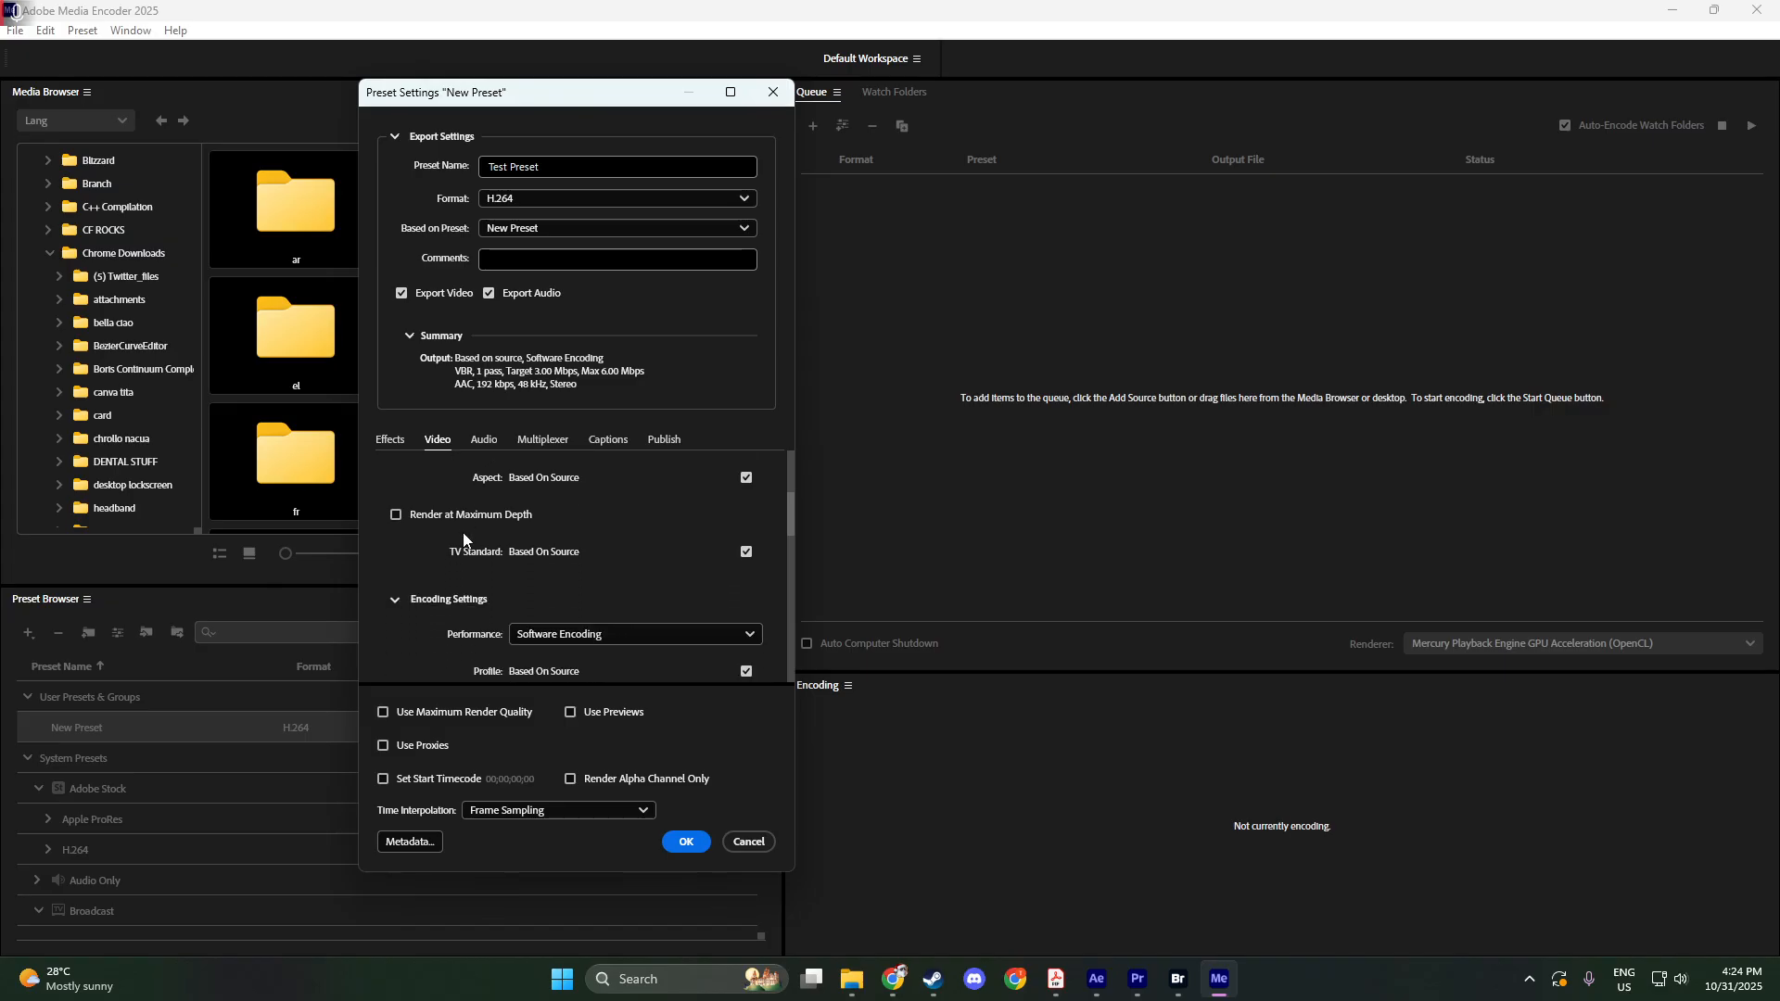
{"action": "scroll", "coordinate": [463, 539], "scroll_direction": "up", "scroll_amount": 3}
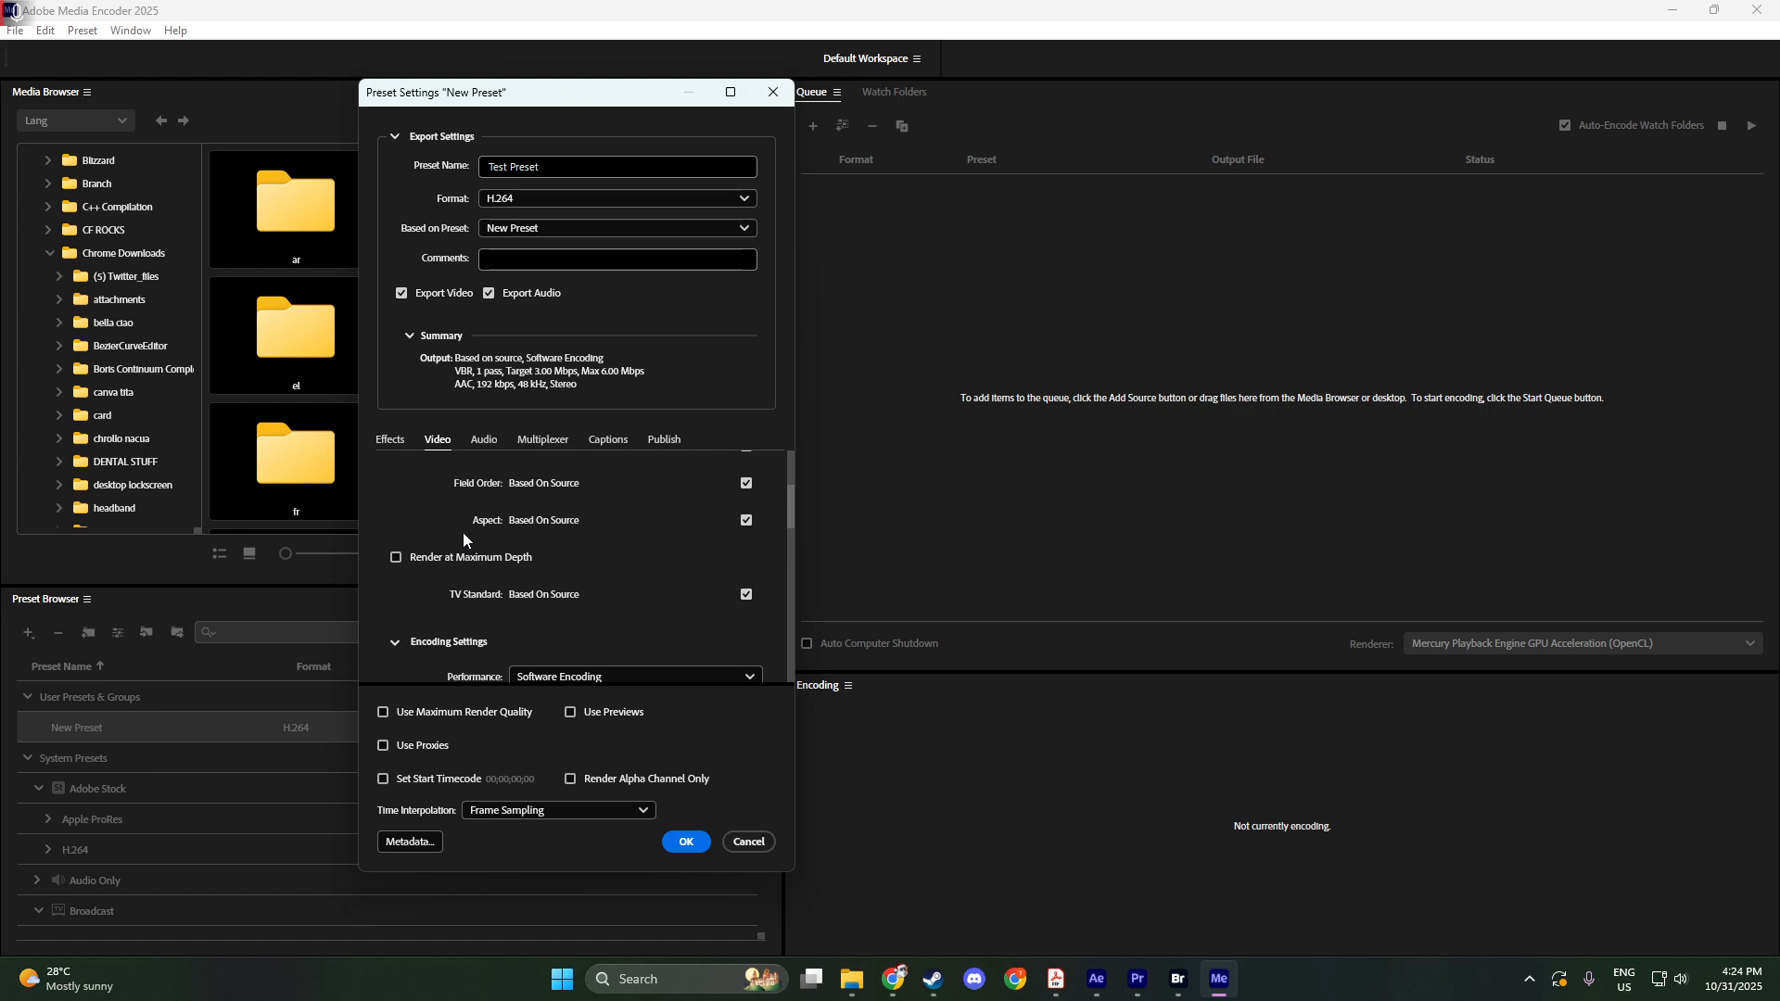
{"action": "scroll", "coordinate": [464, 535], "scroll_direction": "up", "scroll_amount": 2}
{"action": "left_click_drag", "start_coordinate": [790, 517], "coordinate": [727, 607]}
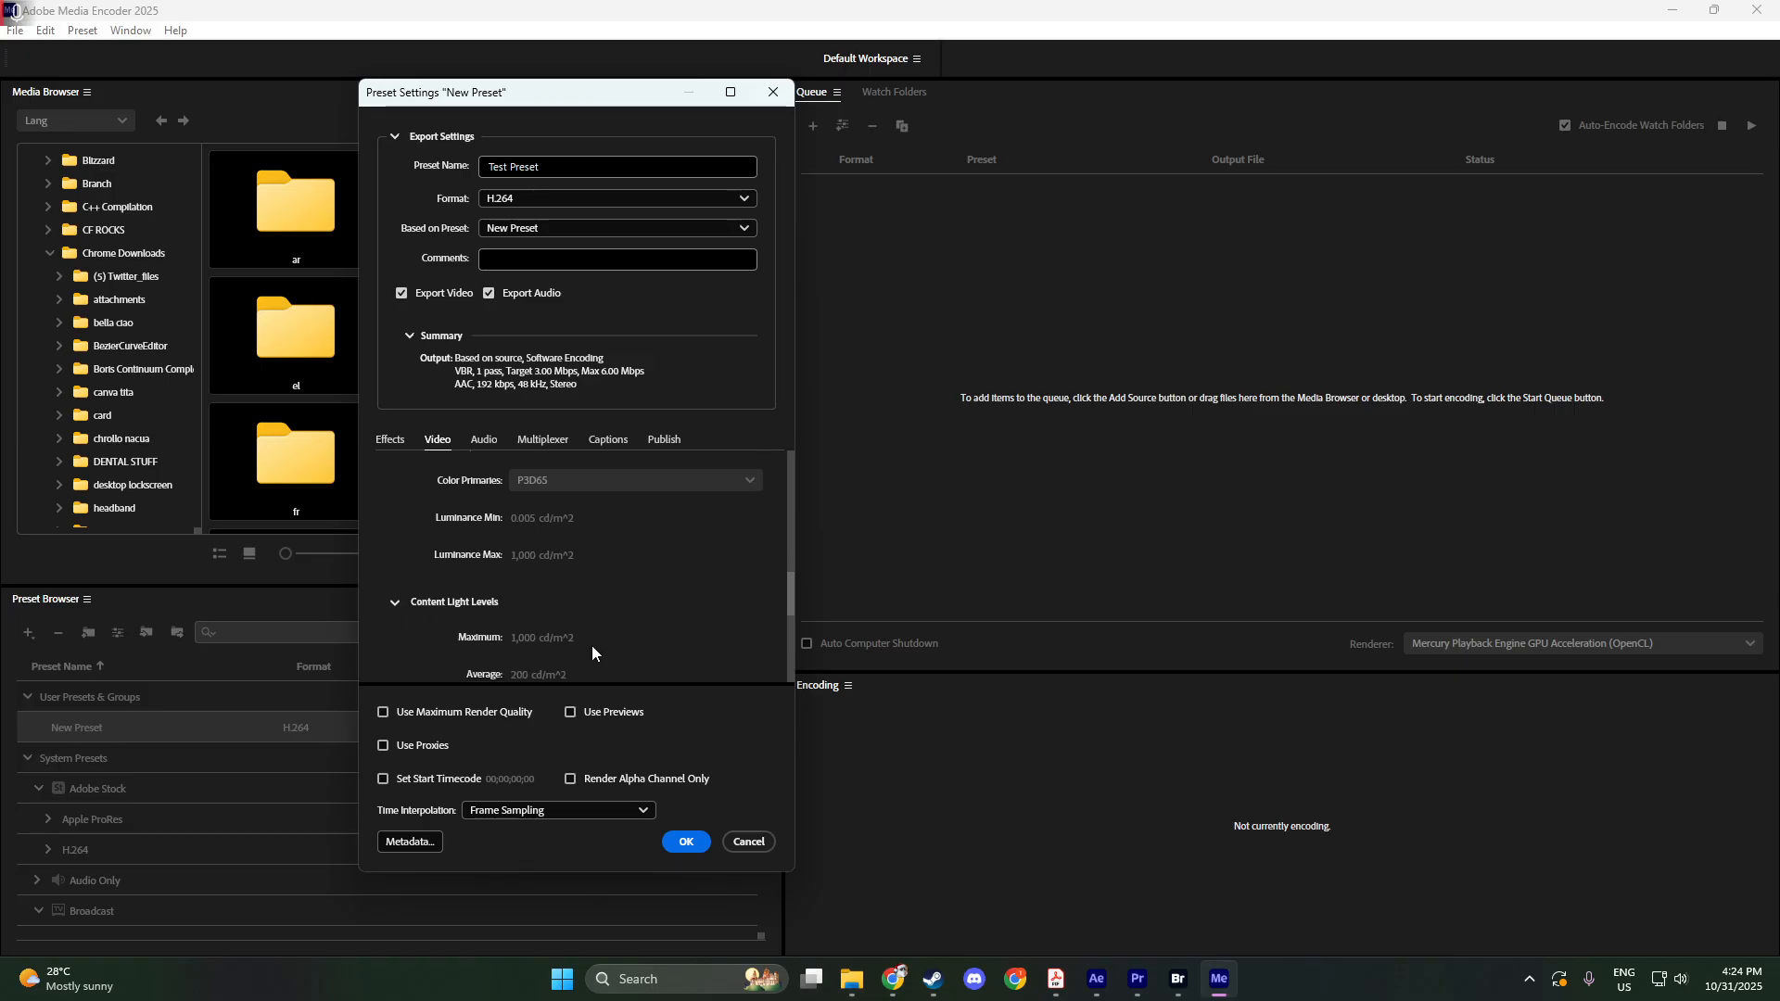
Enable Use Maximum Render Quality for the new preset, check its bitrate settings, and save it
{"action": "left_click", "coordinate": [436, 711]}
{"action": "scroll", "coordinate": [660, 600], "scroll_direction": "down", "scroll_amount": 1}
{"action": "scroll", "coordinate": [660, 603], "scroll_direction": "down", "scroll_amount": 4}
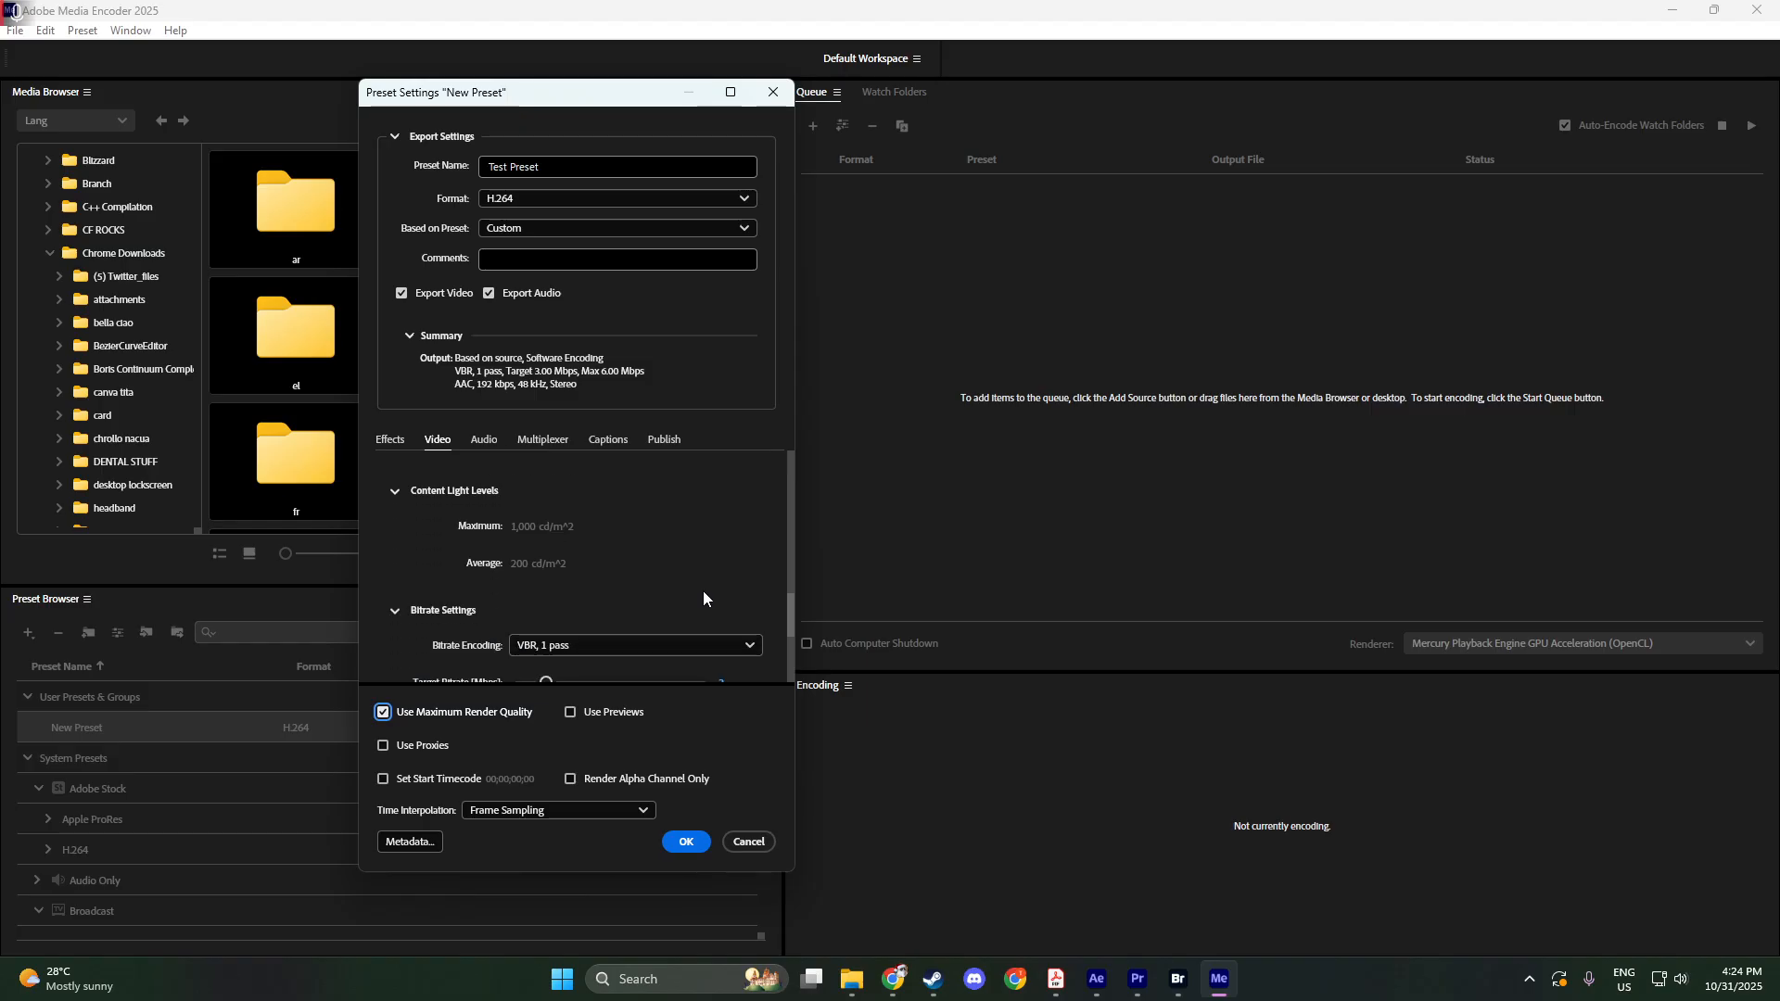
{"action": "scroll", "coordinate": [702, 591], "scroll_direction": "down", "scroll_amount": 1}
{"action": "scroll", "coordinate": [702, 591], "scroll_direction": "down", "scroll_amount": 1}
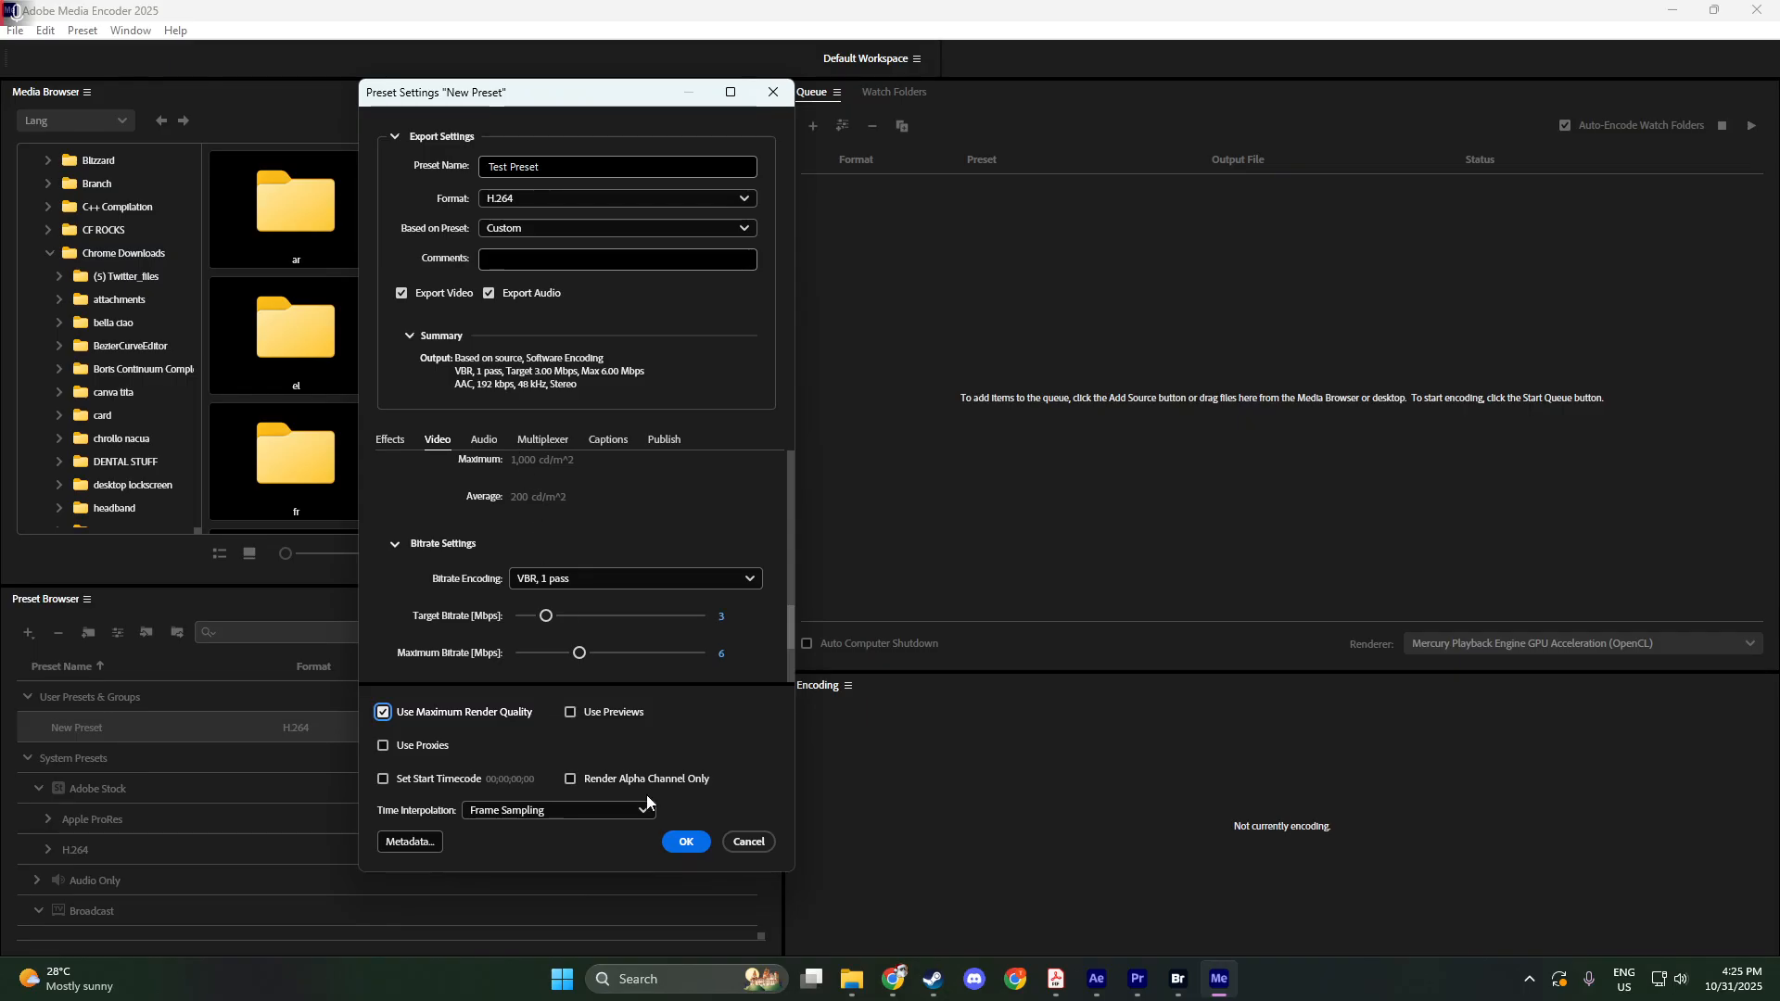
{"action": "left_click", "coordinate": [686, 841]}
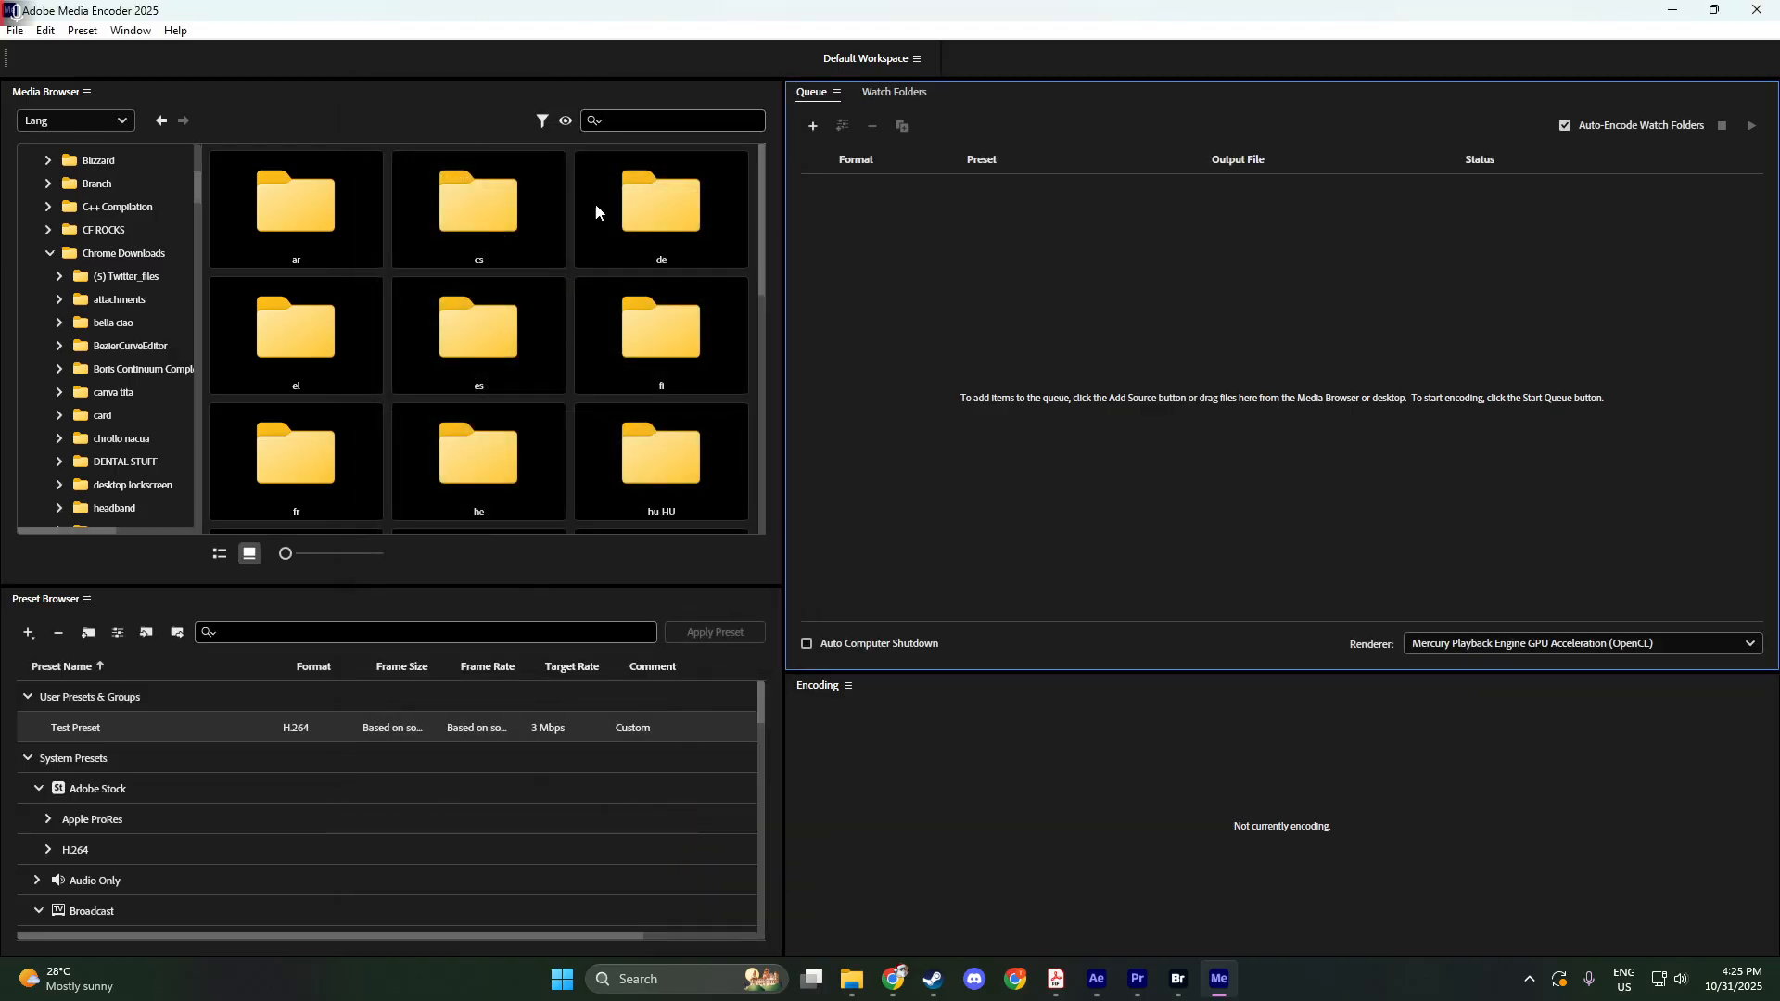
Open the settings of Test Preset for editing and look through the available base presets and export formats
{"action": "left_click", "coordinate": [81, 30]}
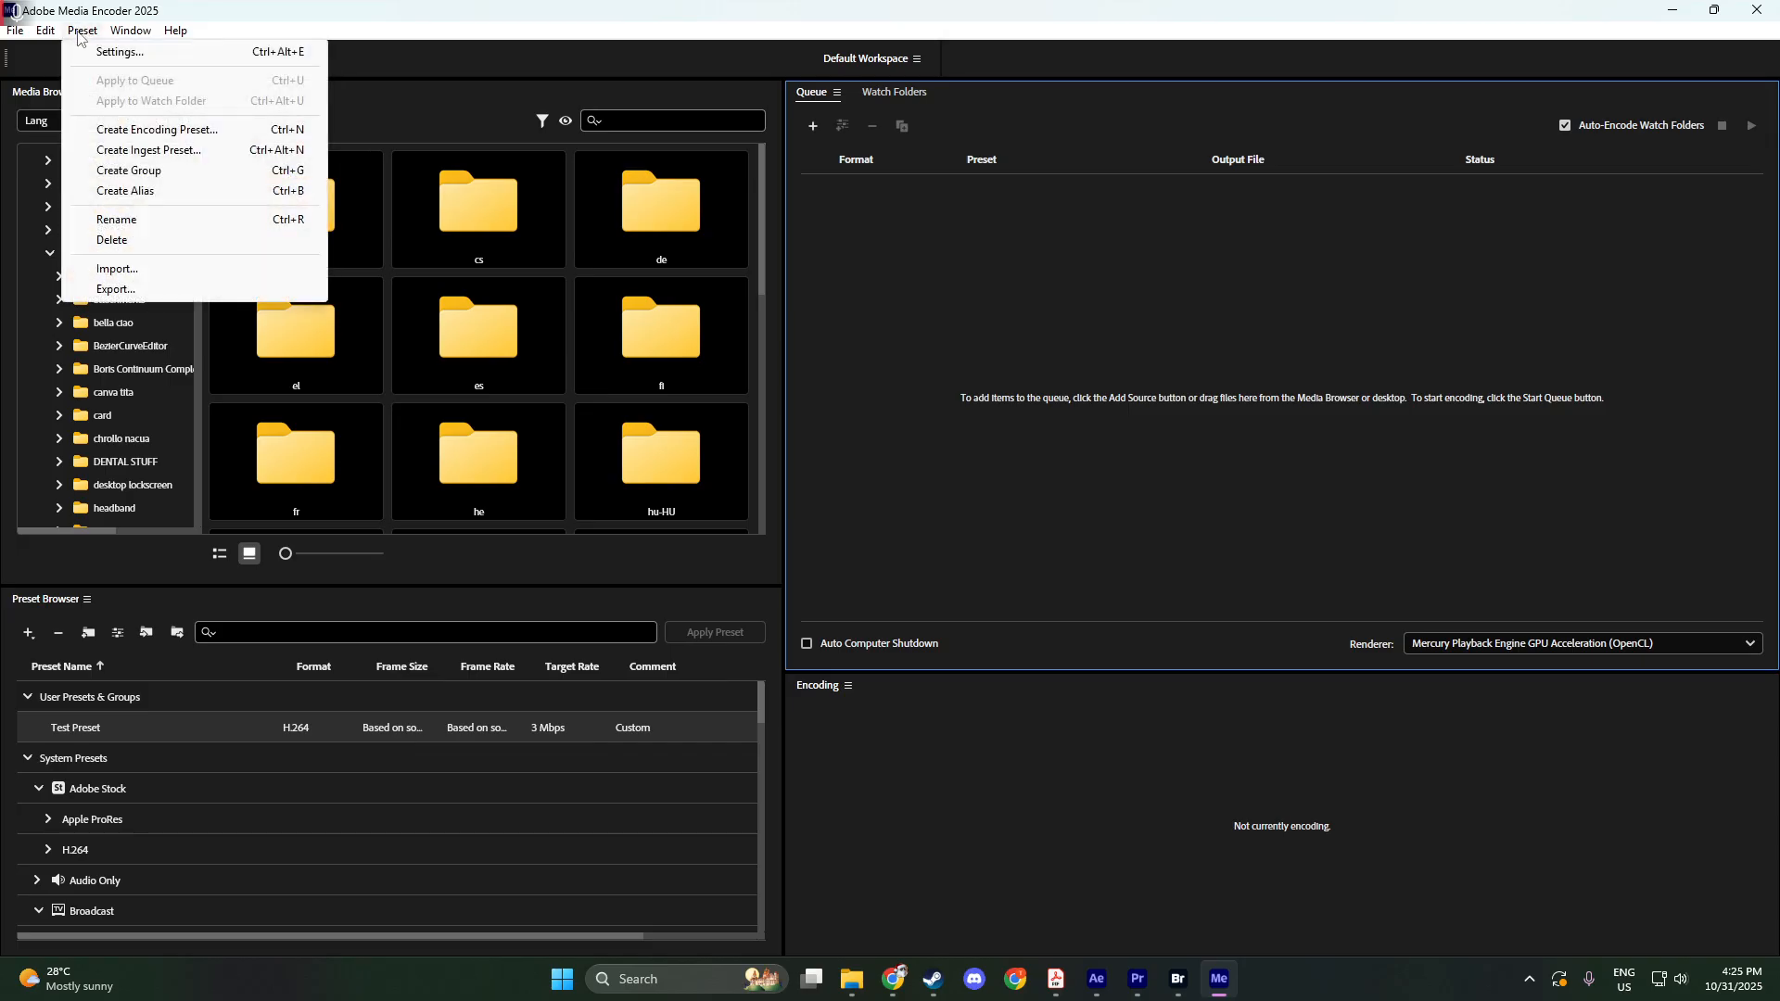
{"action": "left_click", "coordinate": [104, 51]}
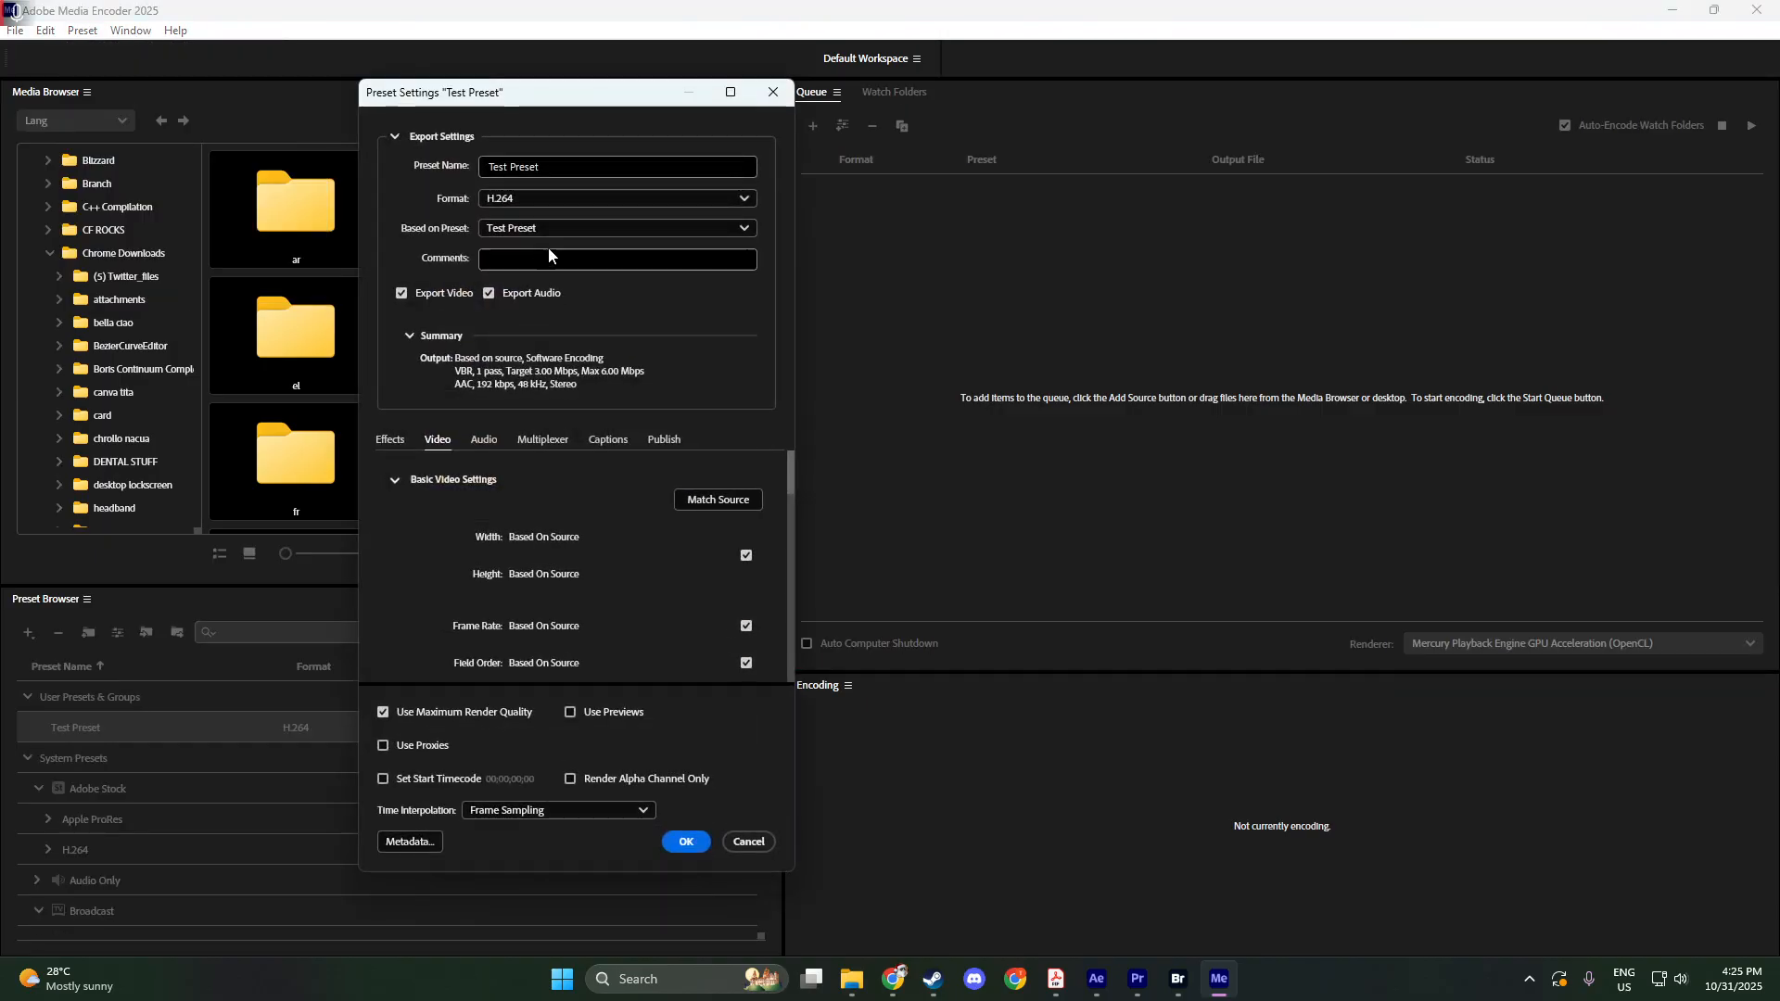
{"action": "left_click", "coordinate": [592, 167]}
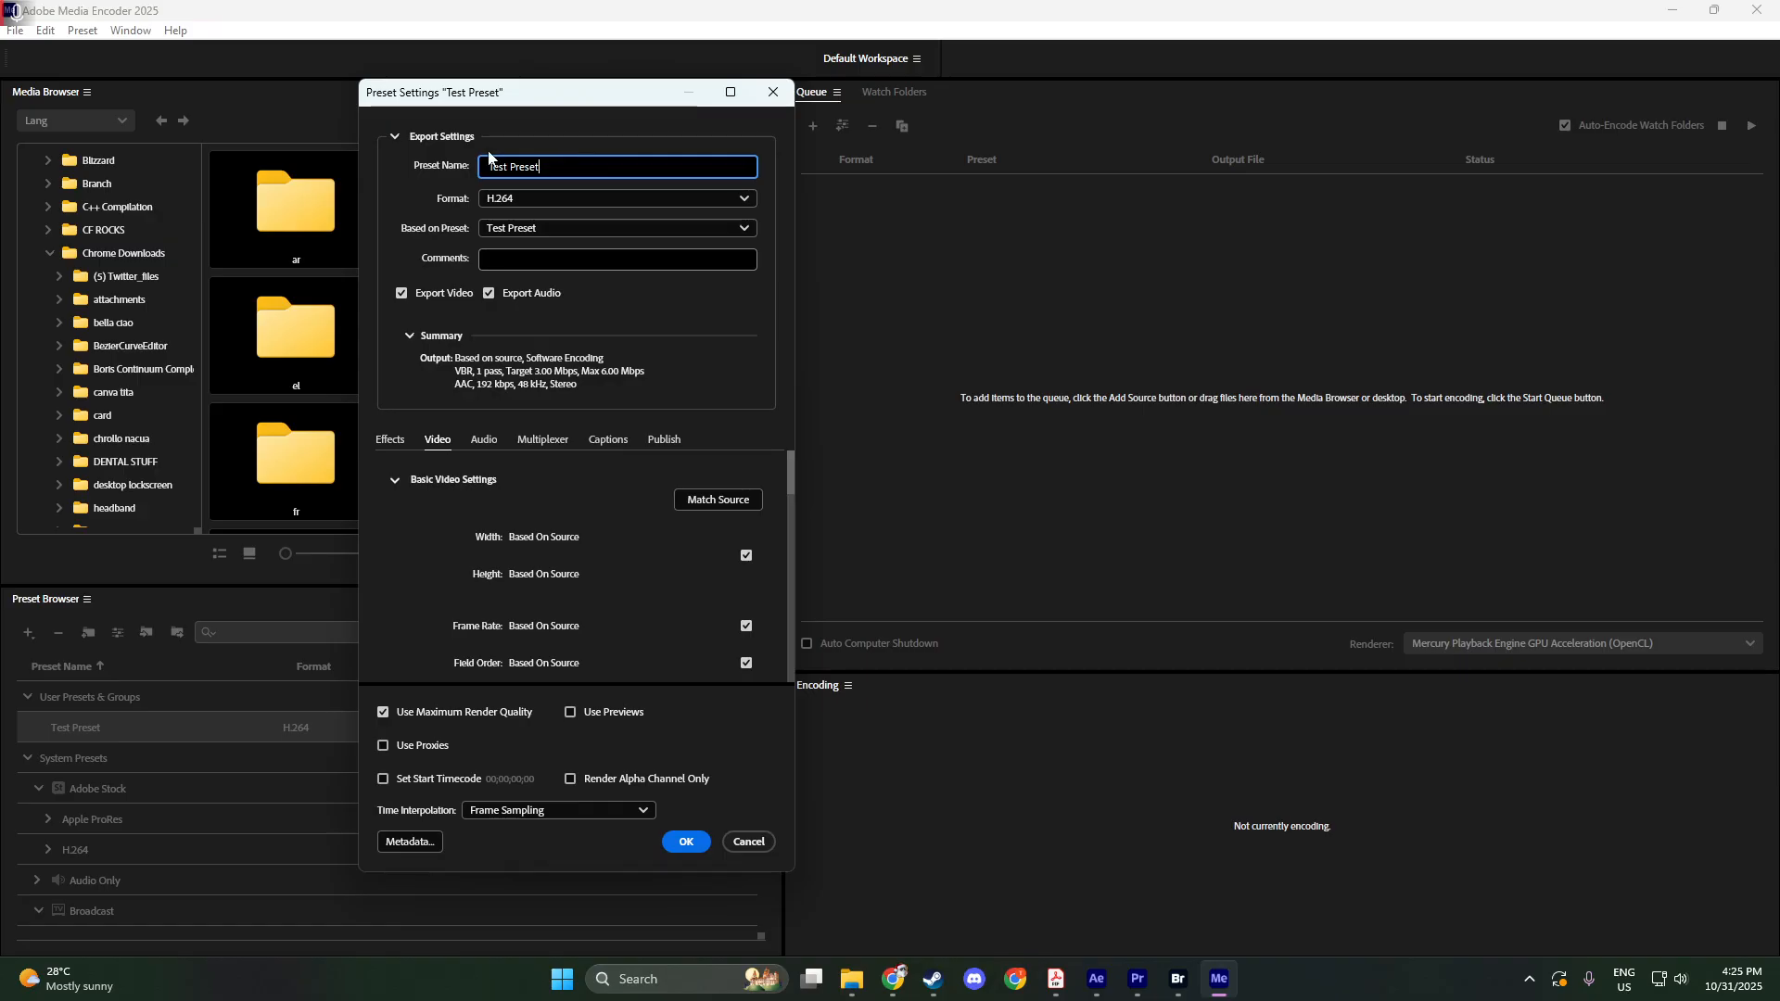
{"action": "left_click", "coordinate": [575, 221]}
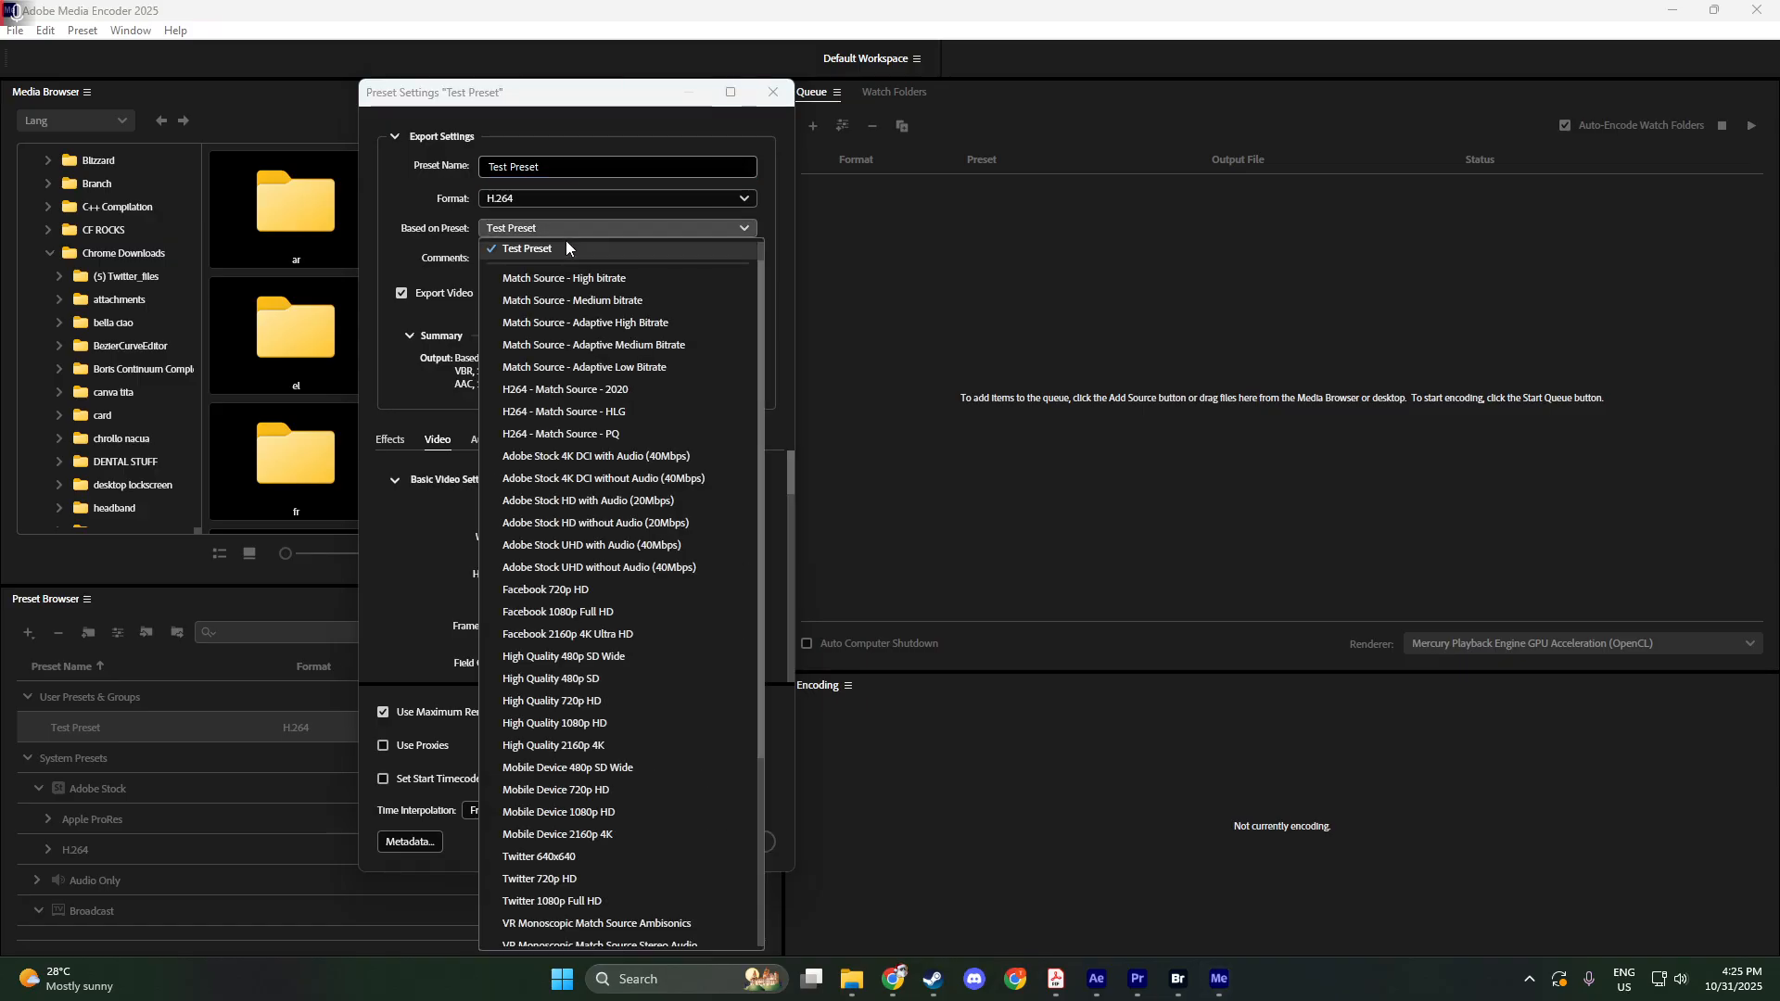
{"action": "left_click", "coordinate": [561, 245]}
{"action": "left_click", "coordinate": [577, 198]}
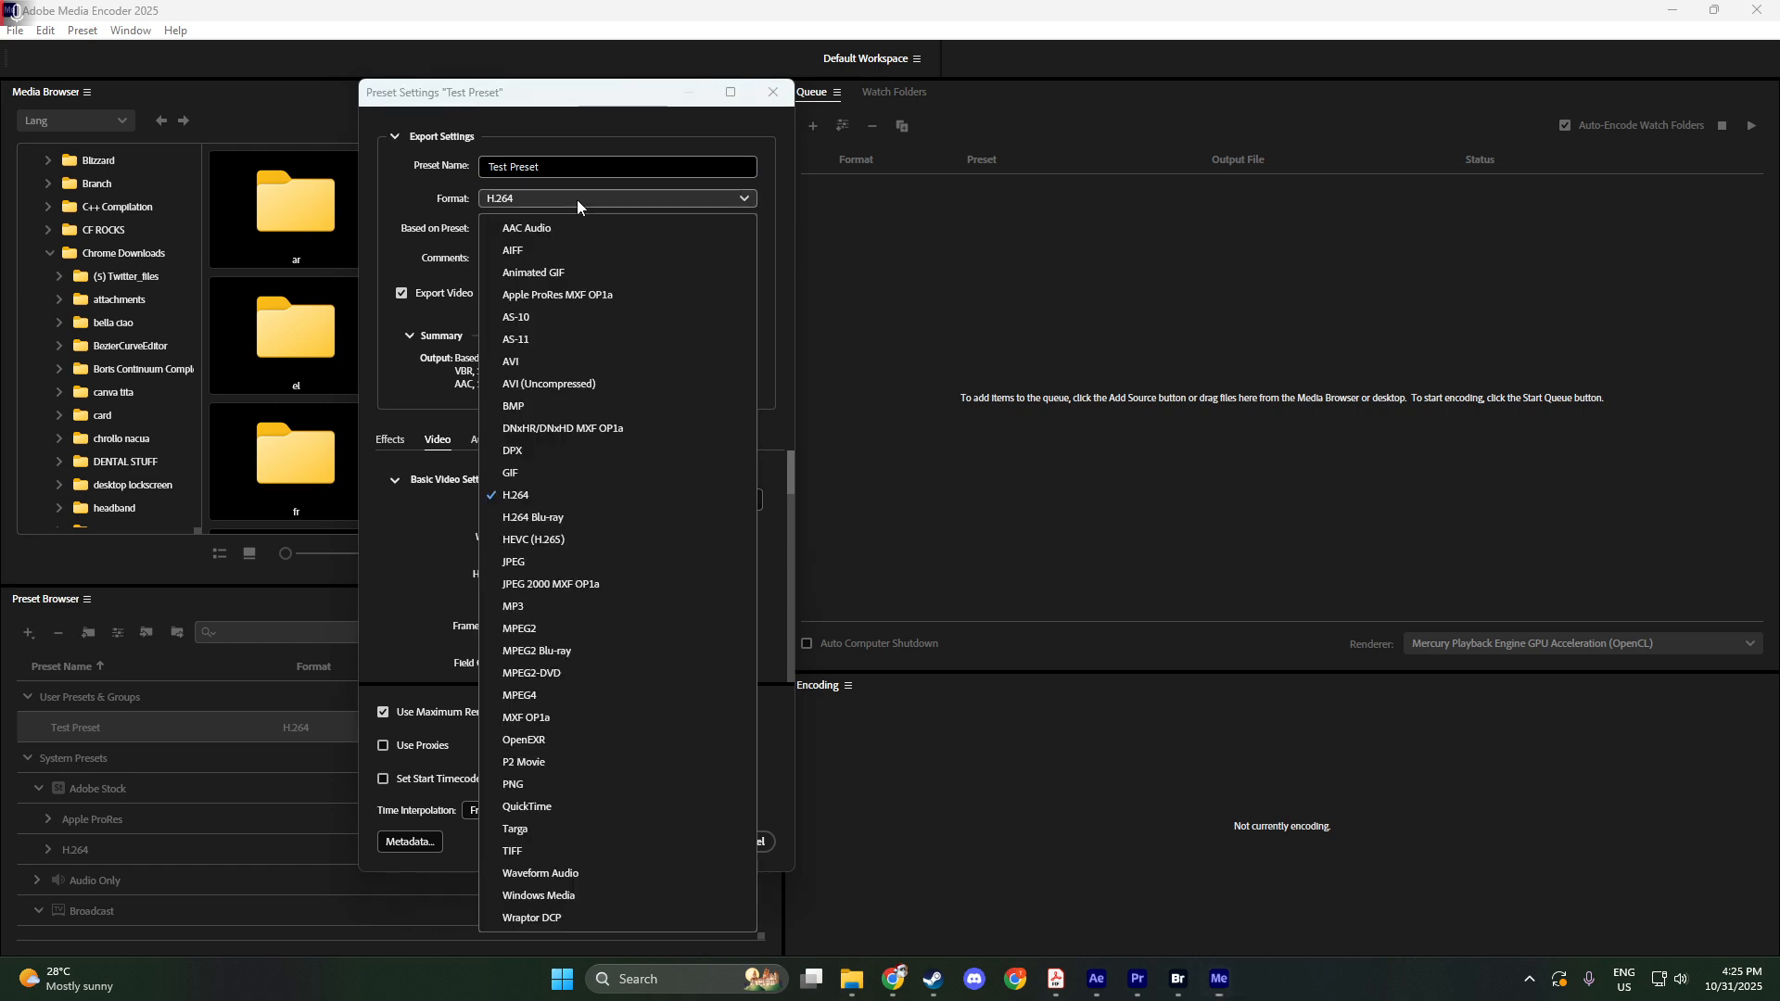
{"action": "left_click", "coordinate": [576, 198]}
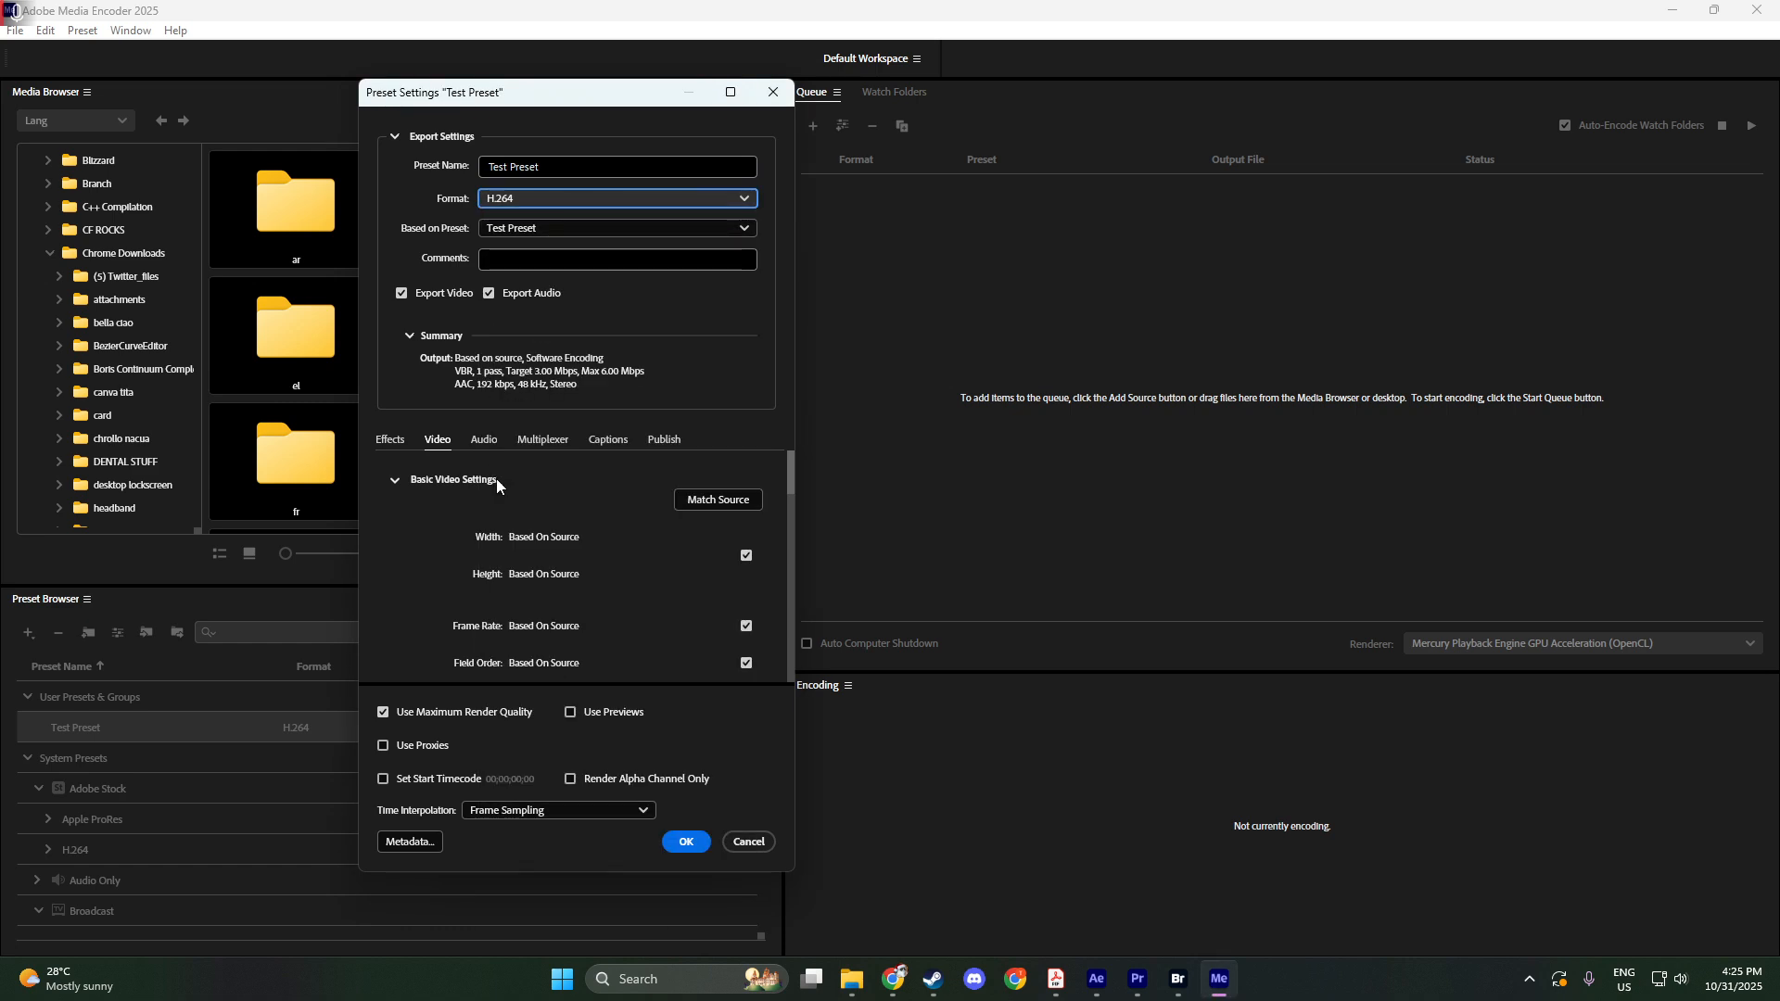
Try Render at Maximum Depth on and off, and disable Use Maximum Render Quality for Test Preset
{"action": "scroll", "coordinate": [570, 660], "scroll_direction": "down", "scroll_amount": 3}
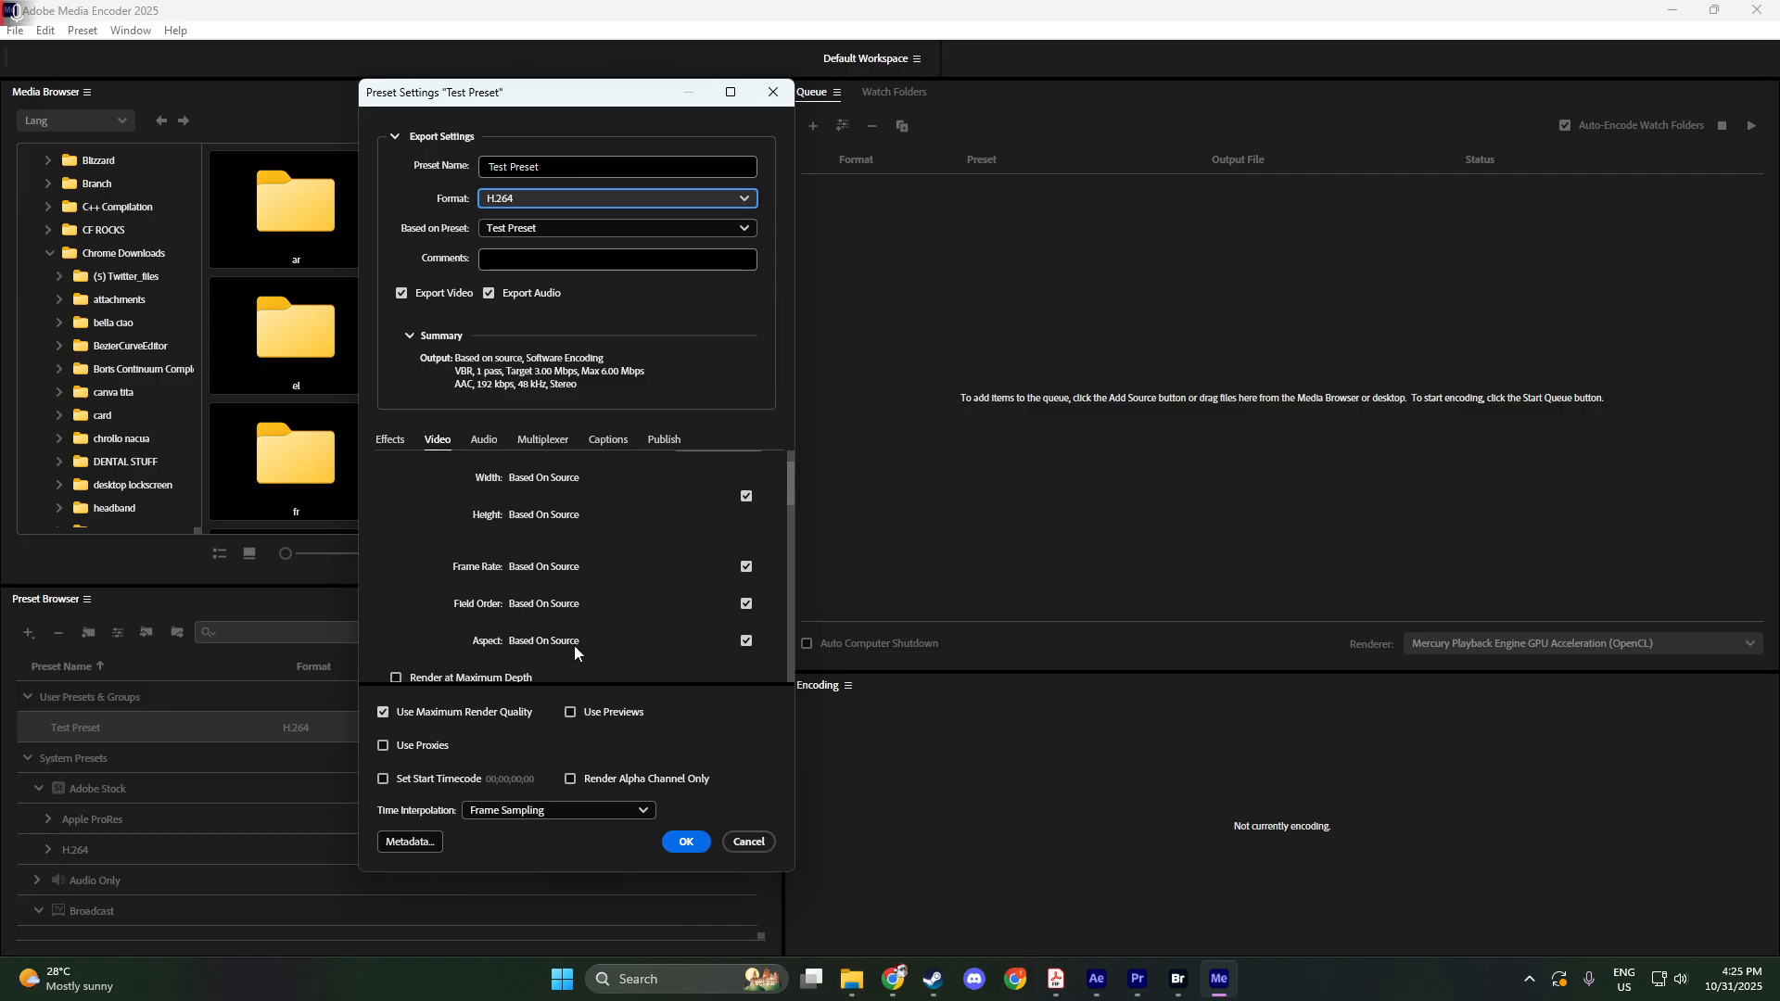
{"action": "scroll", "coordinate": [702, 603], "scroll_direction": "down", "scroll_amount": 3}
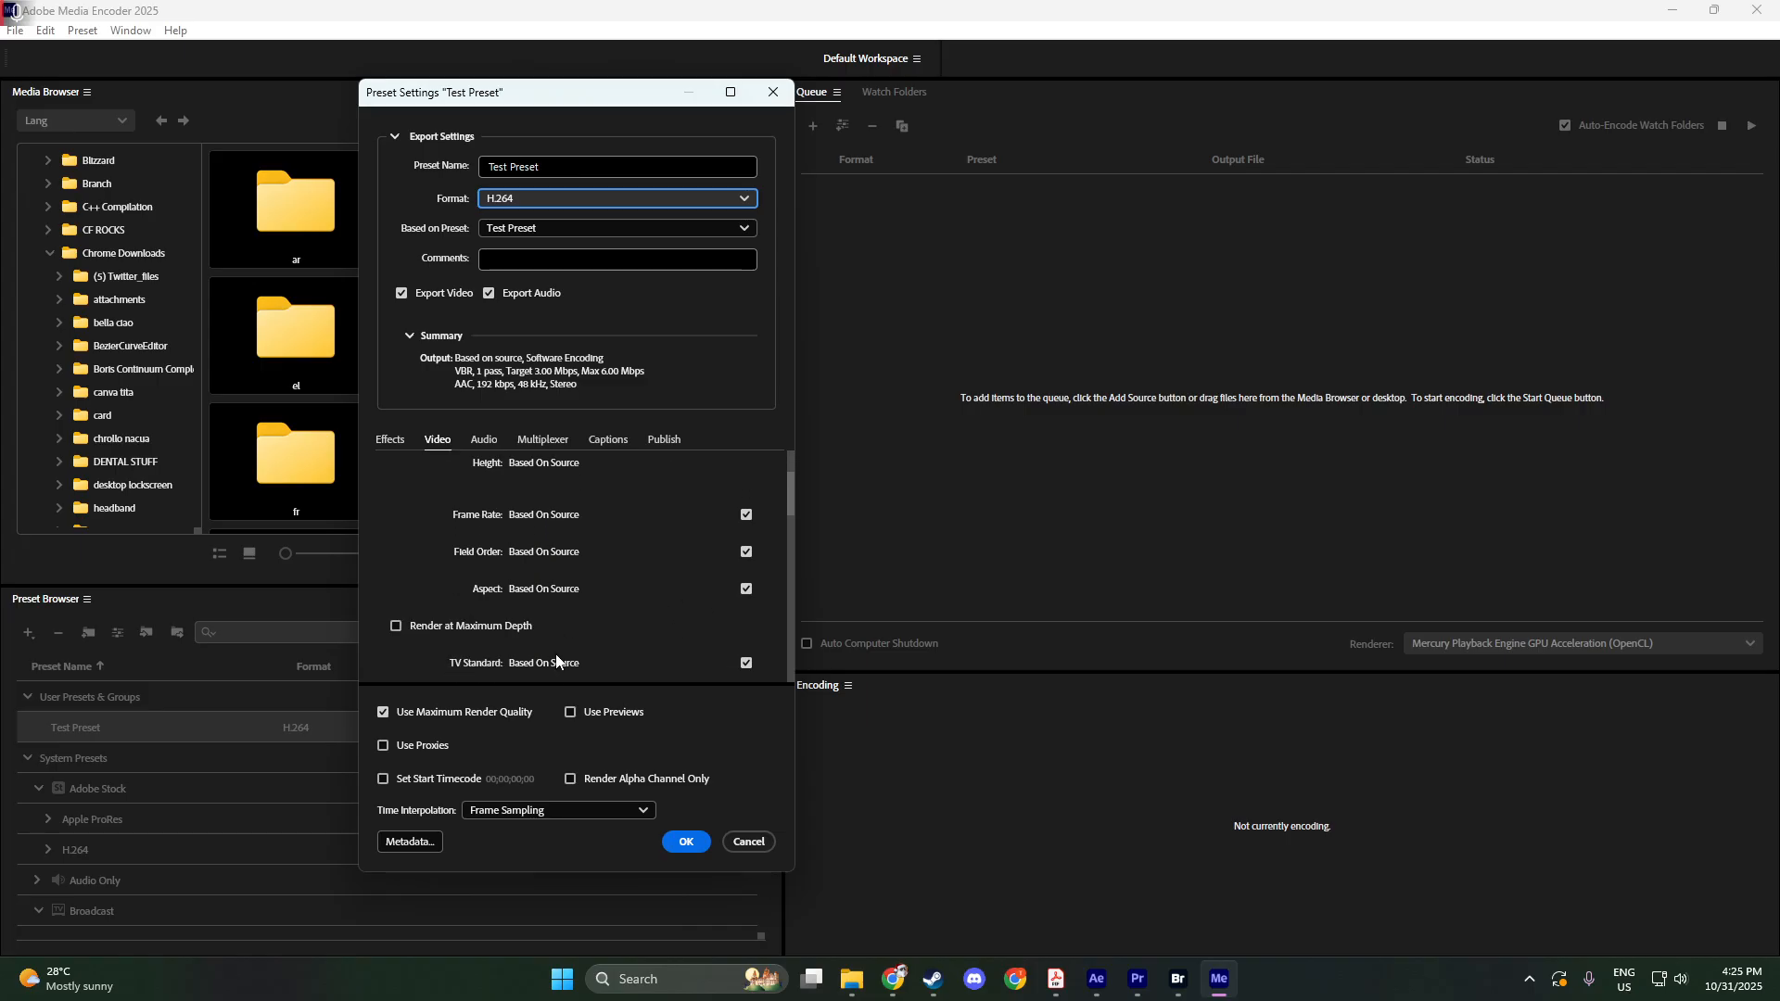
{"action": "left_click", "coordinate": [503, 610]}
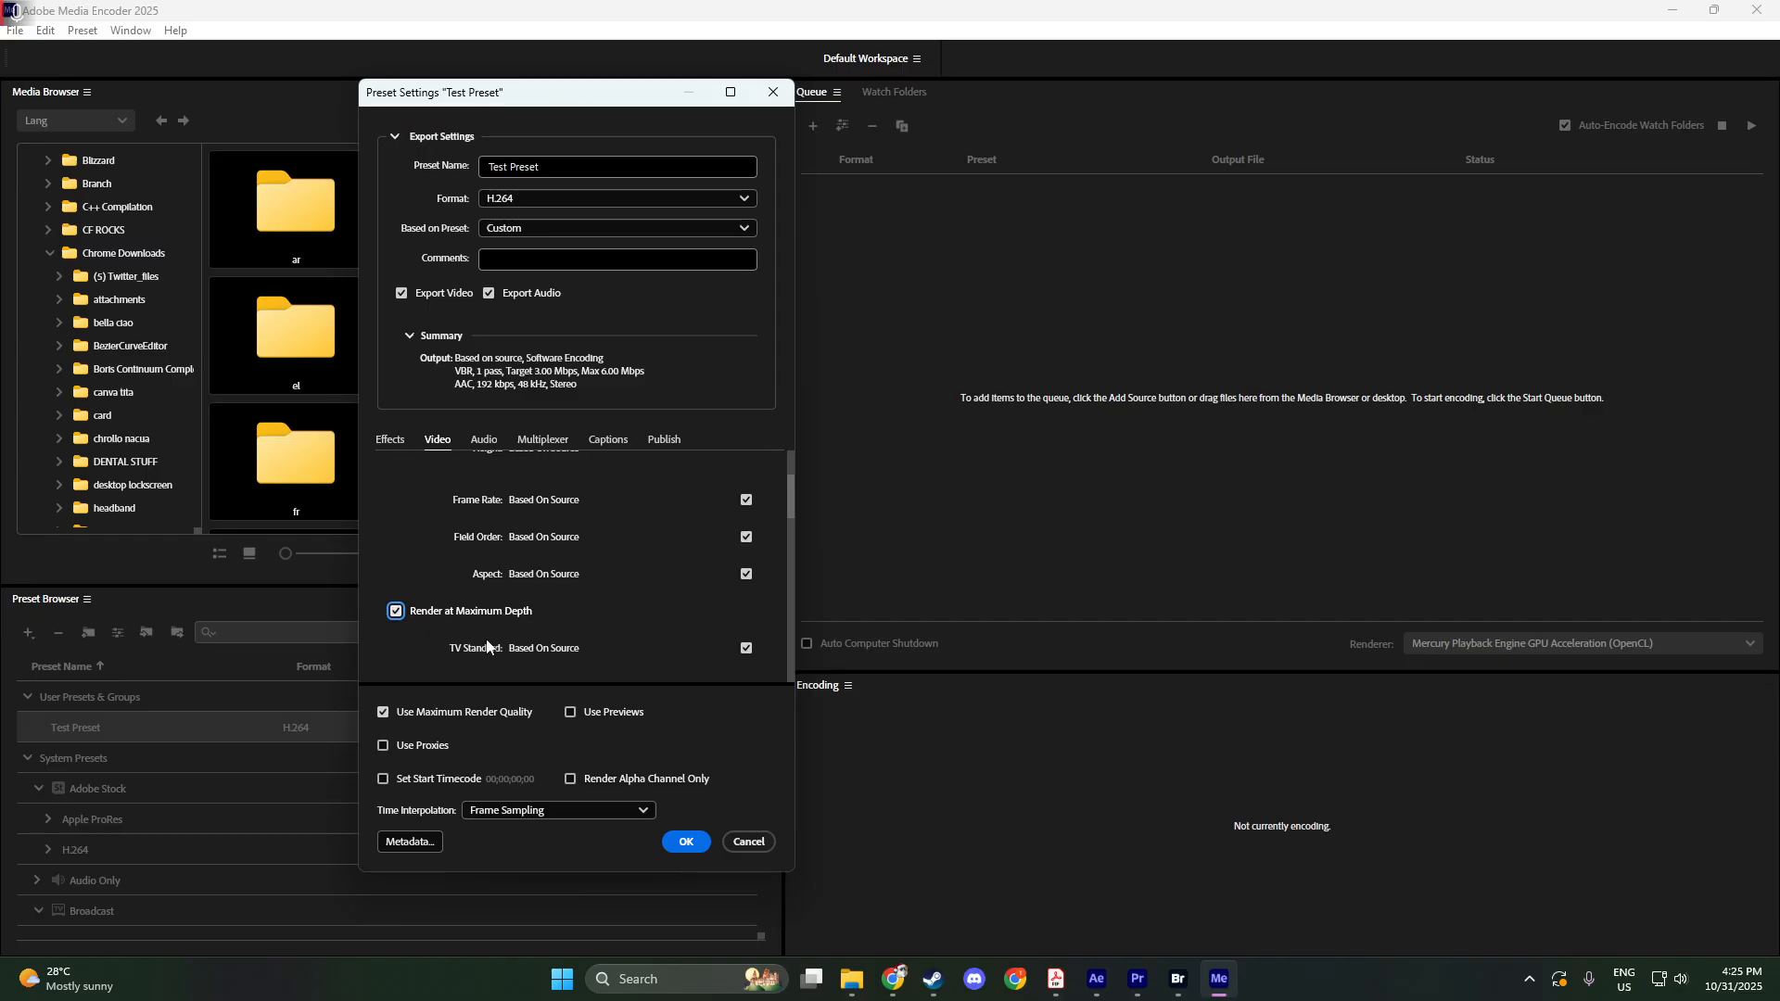
{"action": "left_click", "coordinate": [438, 714]}
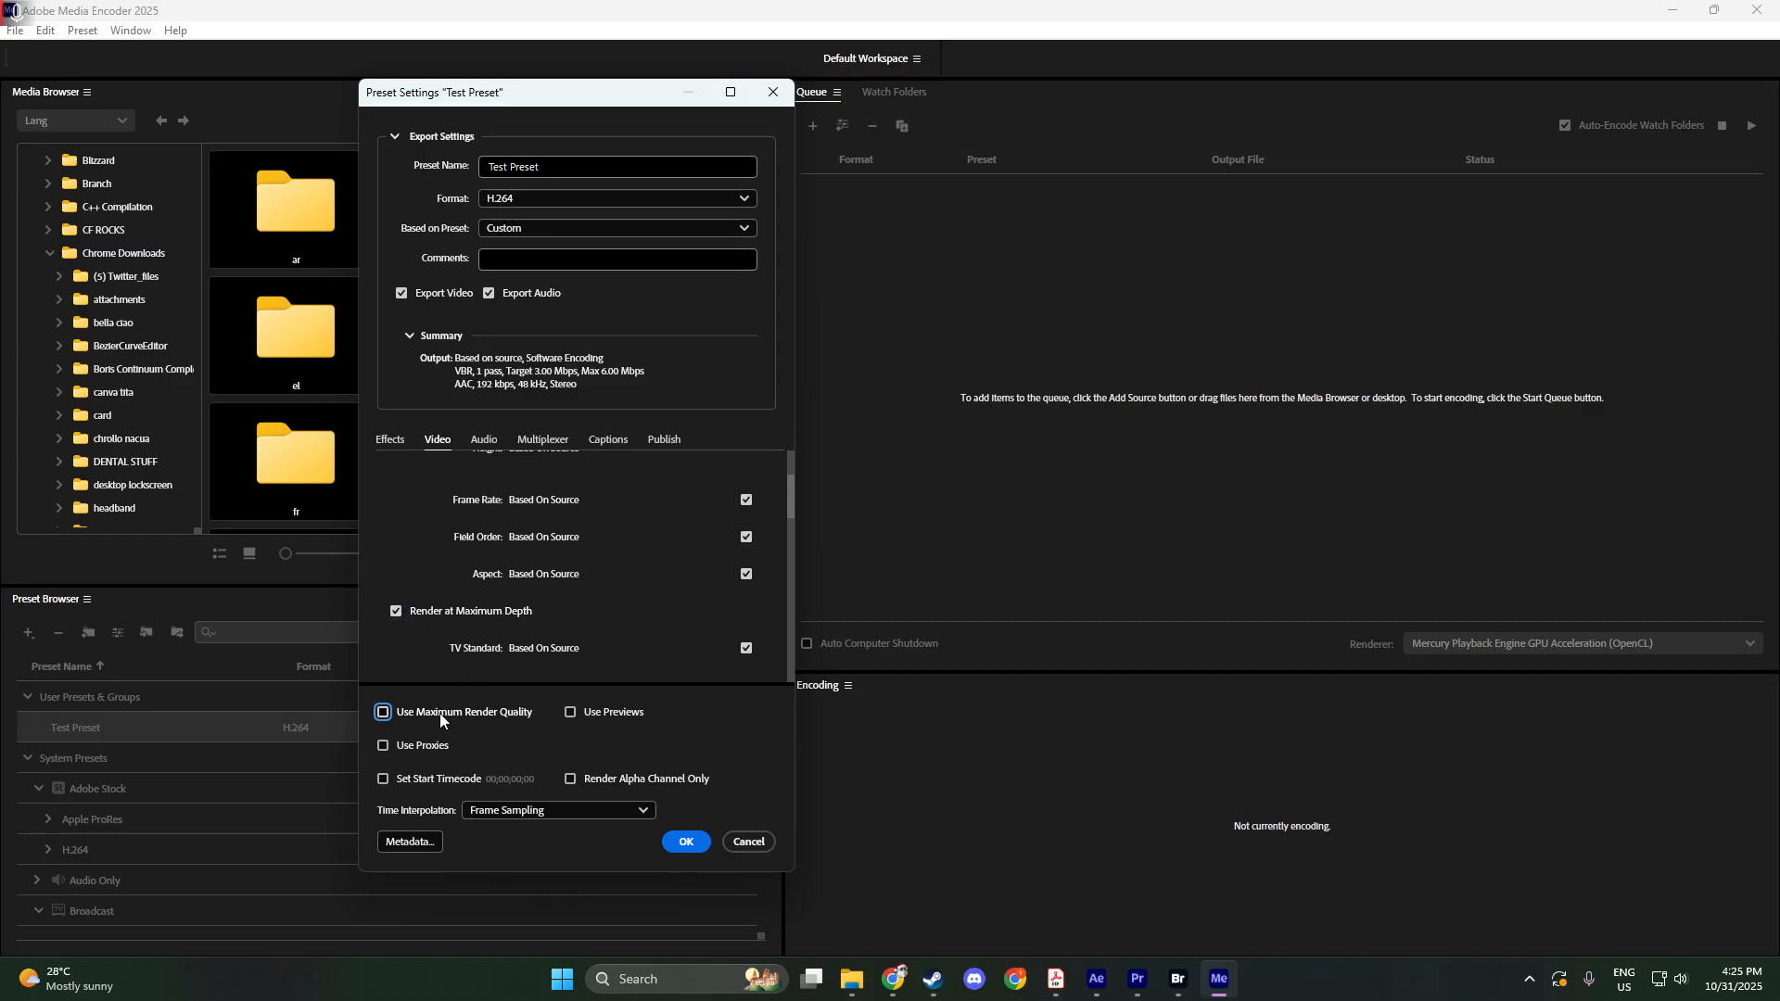
{"action": "left_click", "coordinate": [514, 614]}
Try to switch the preset's encoding performance to Hardware Encoding and return it to Software Encoding
{"action": "scroll", "coordinate": [609, 621], "scroll_direction": "down", "scroll_amount": 3}
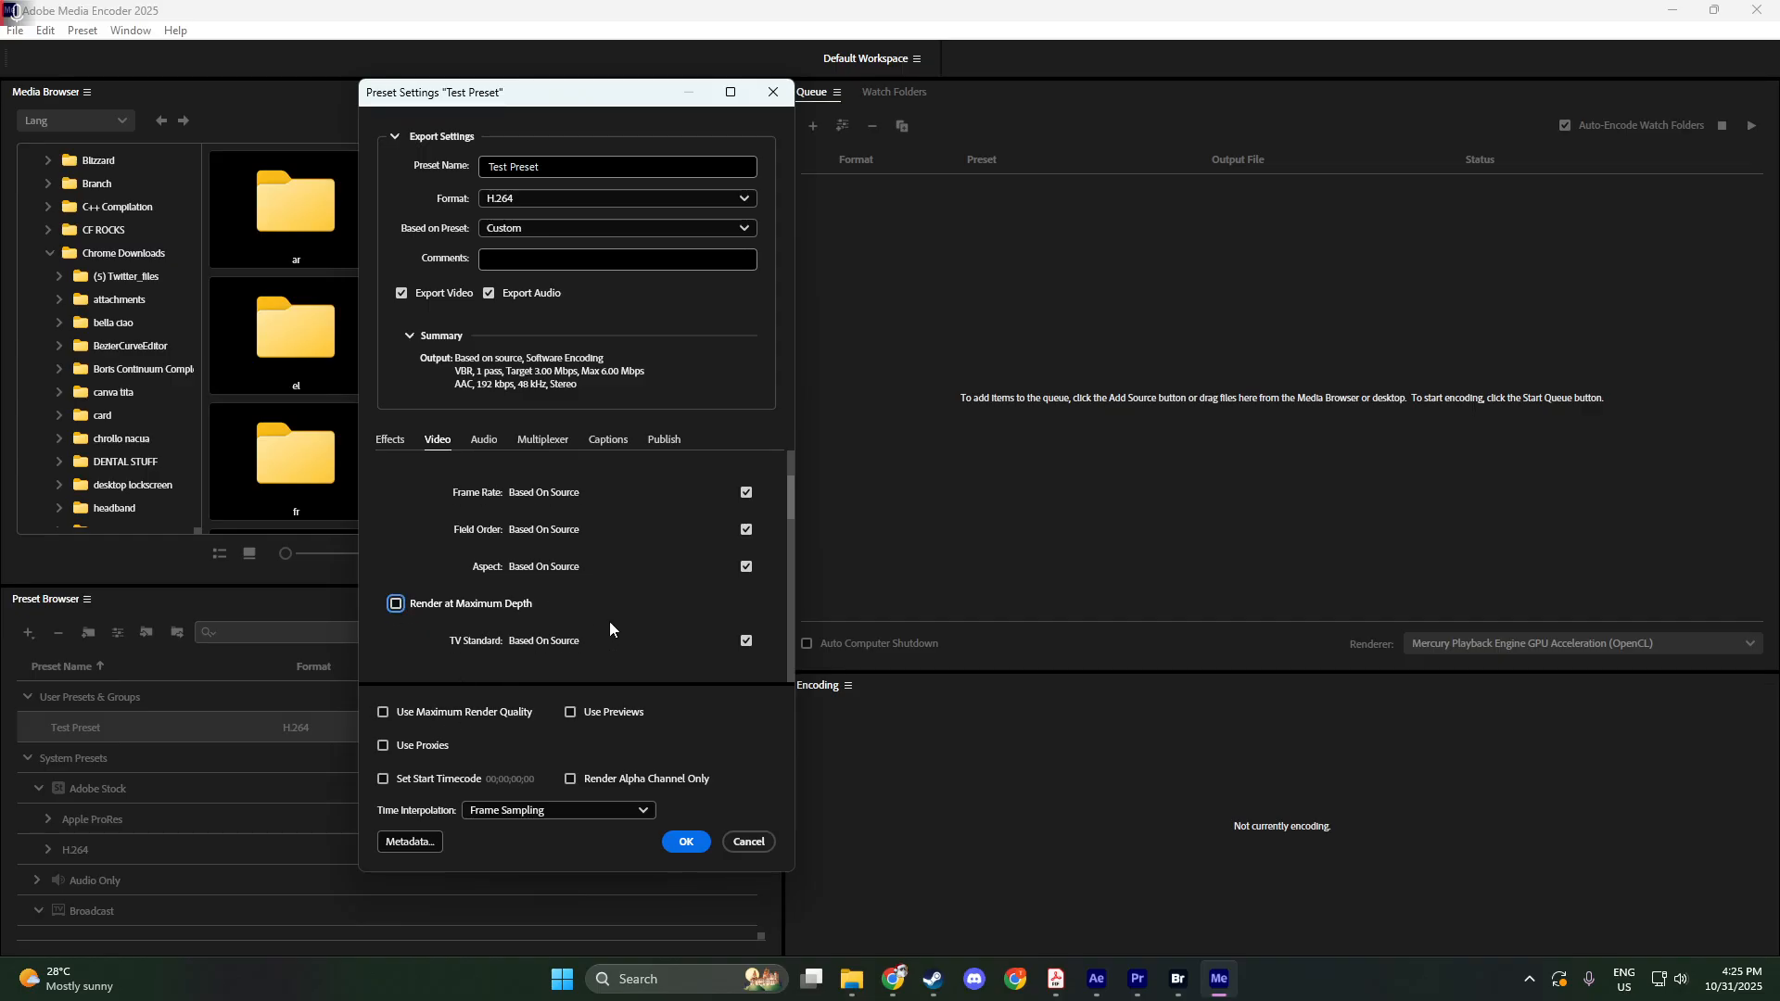
{"action": "scroll", "coordinate": [608, 626], "scroll_direction": "down", "scroll_amount": 1}
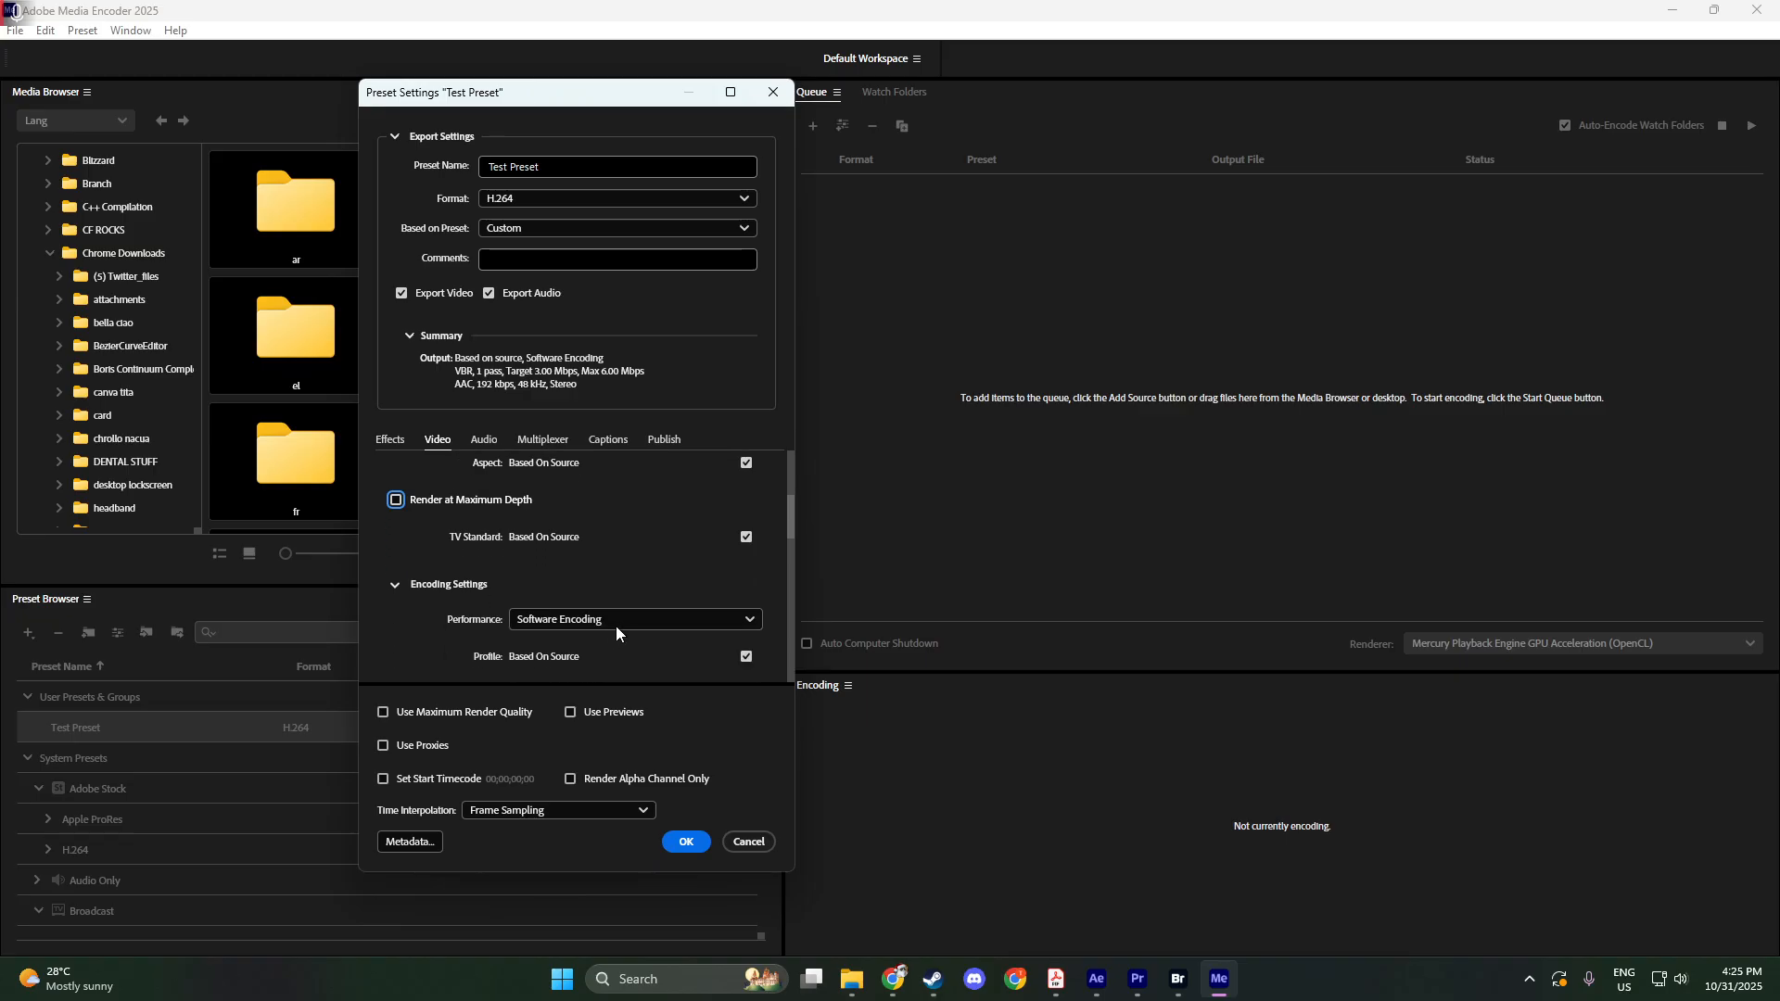
{"action": "left_click", "coordinate": [619, 619]}
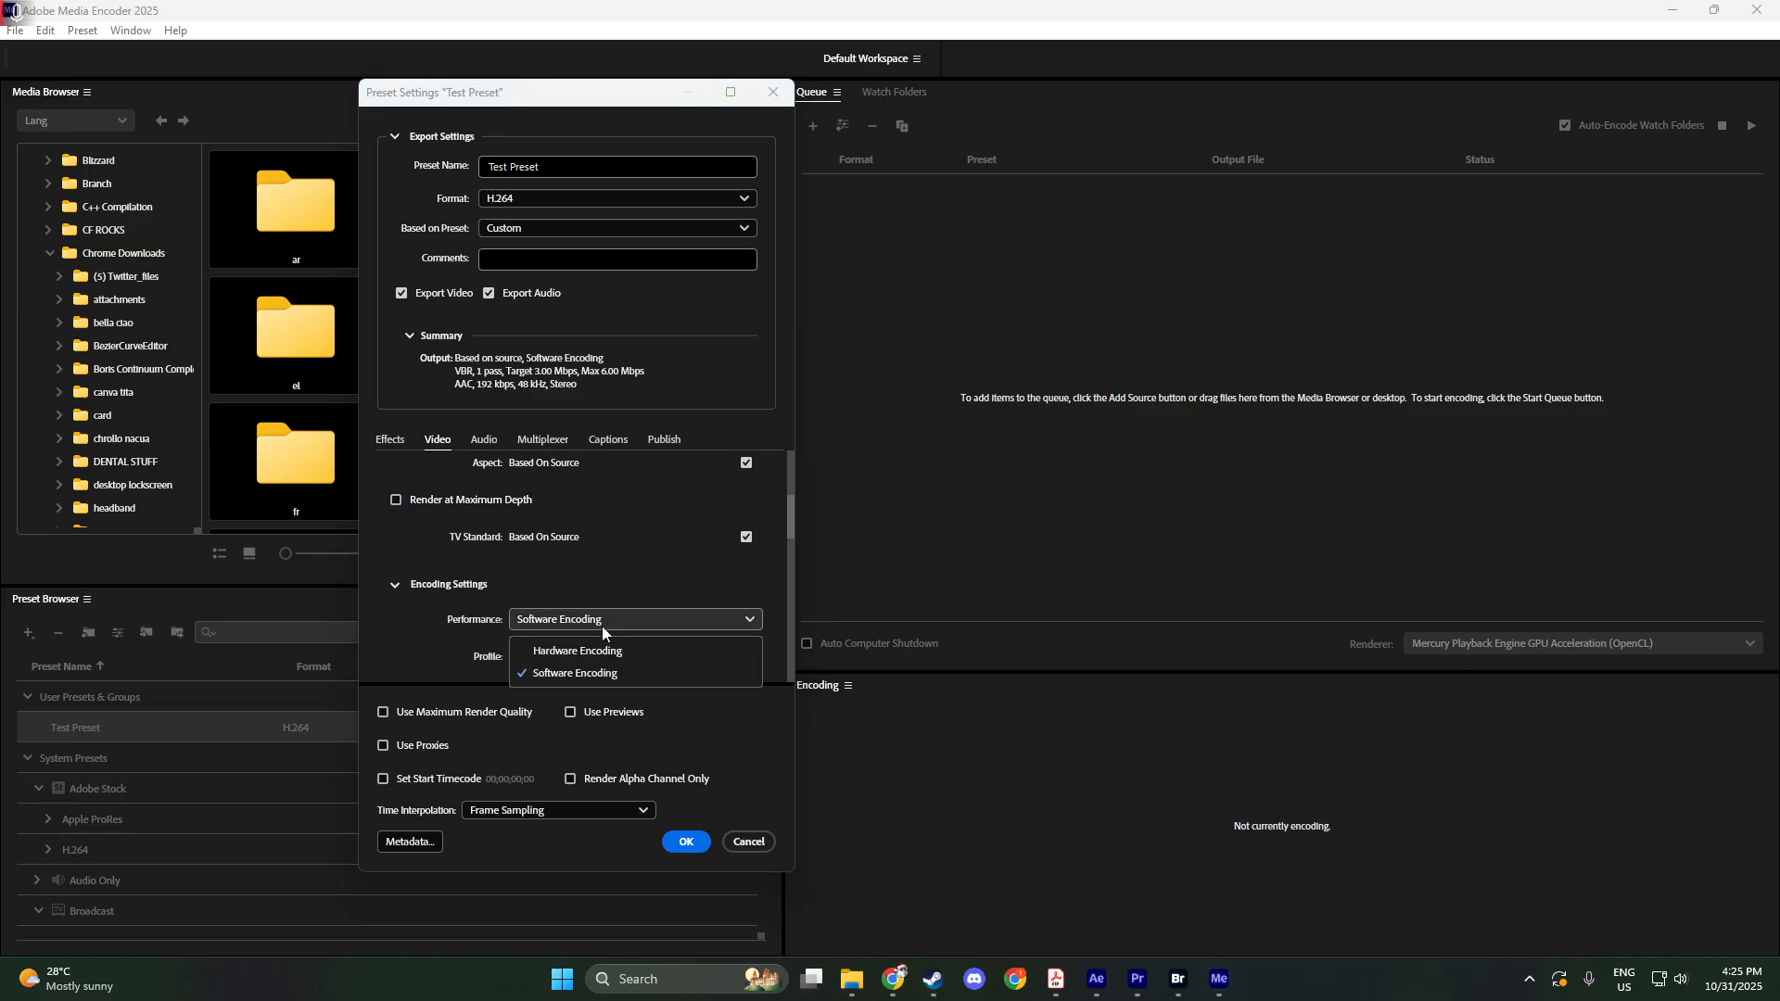
{"action": "left_click", "coordinate": [588, 653]}
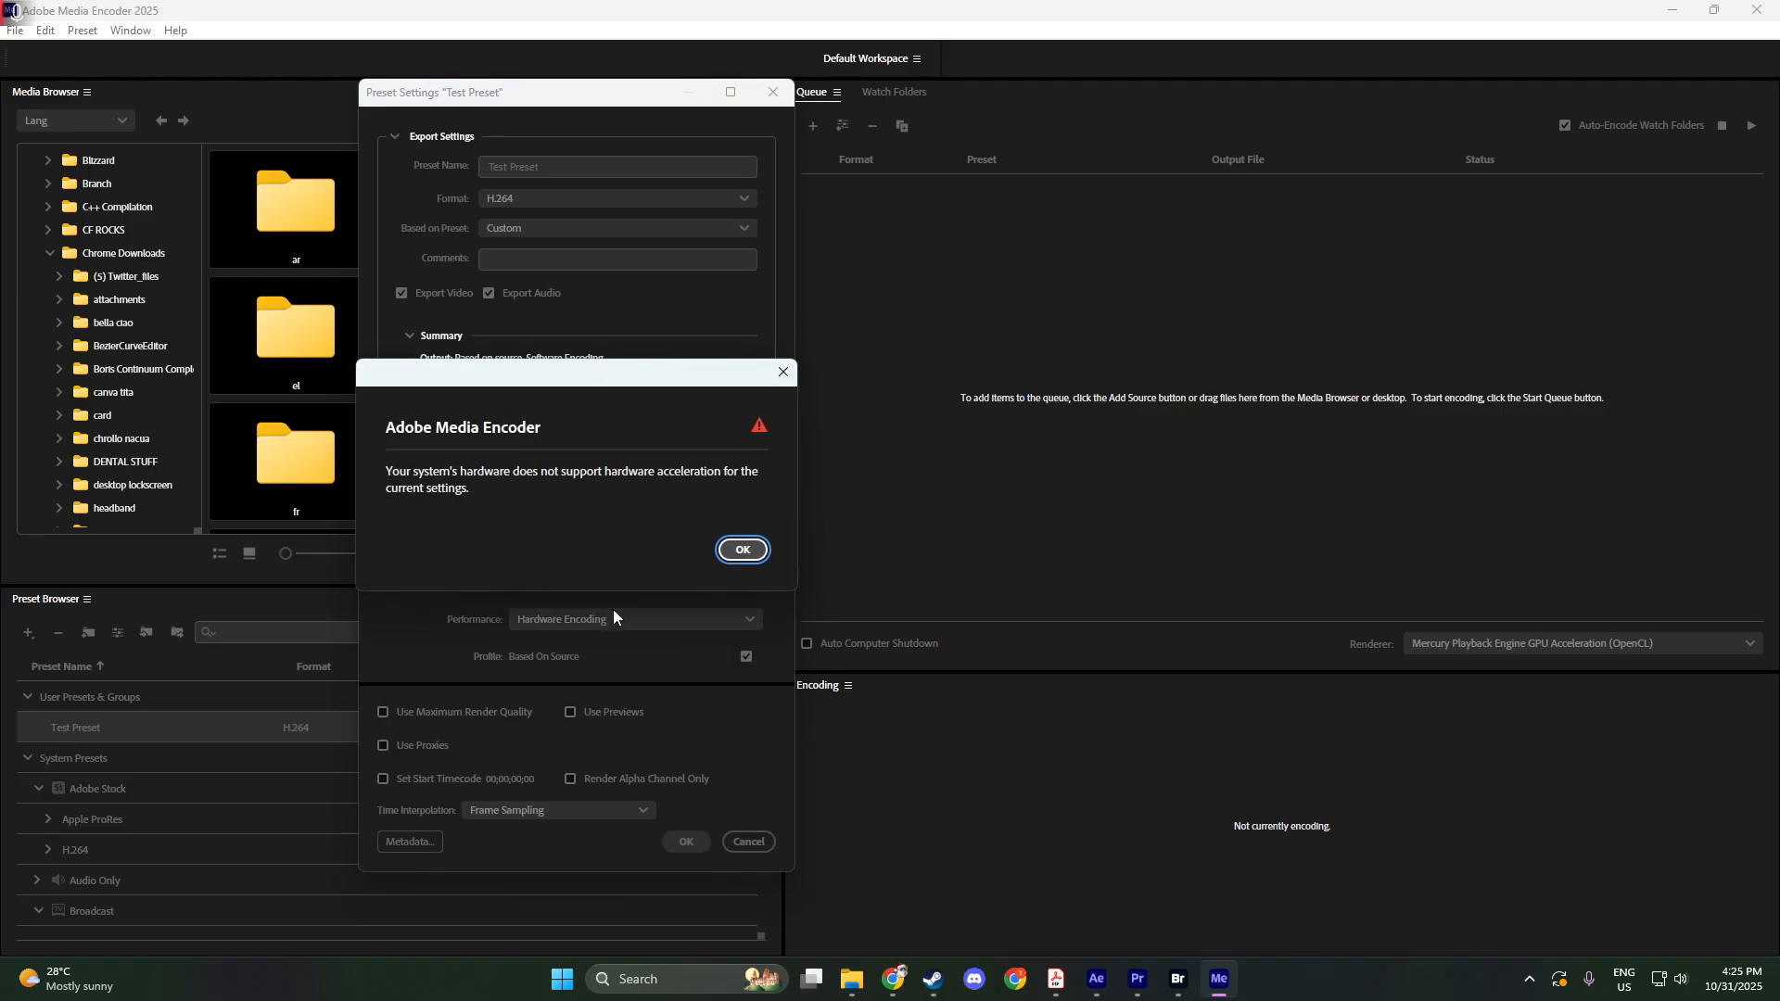
{"action": "left_click", "coordinate": [741, 549]}
{"action": "left_click", "coordinate": [575, 616]}
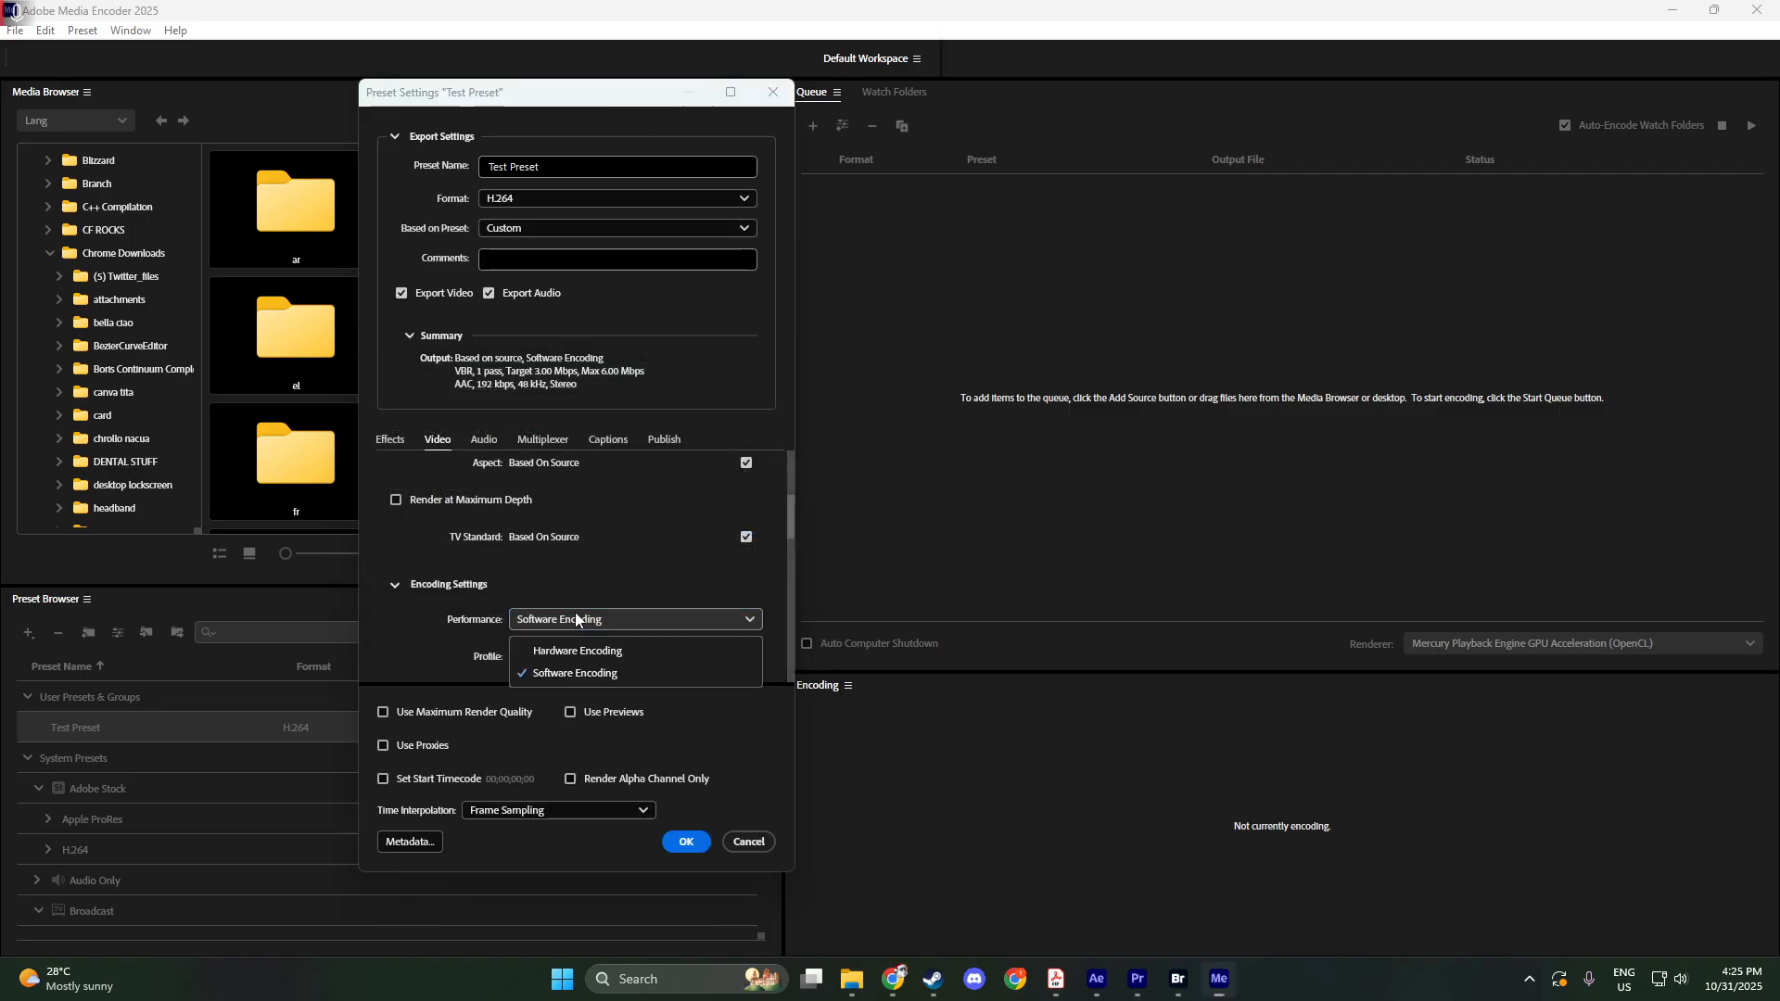
{"action": "left_click", "coordinate": [553, 671]}
Set the preset's HDR Graphics White to 203 (75% HLG, 58% PQ) and save the preset changes
{"action": "scroll", "coordinate": [607, 597], "scroll_direction": "down", "scroll_amount": 2}
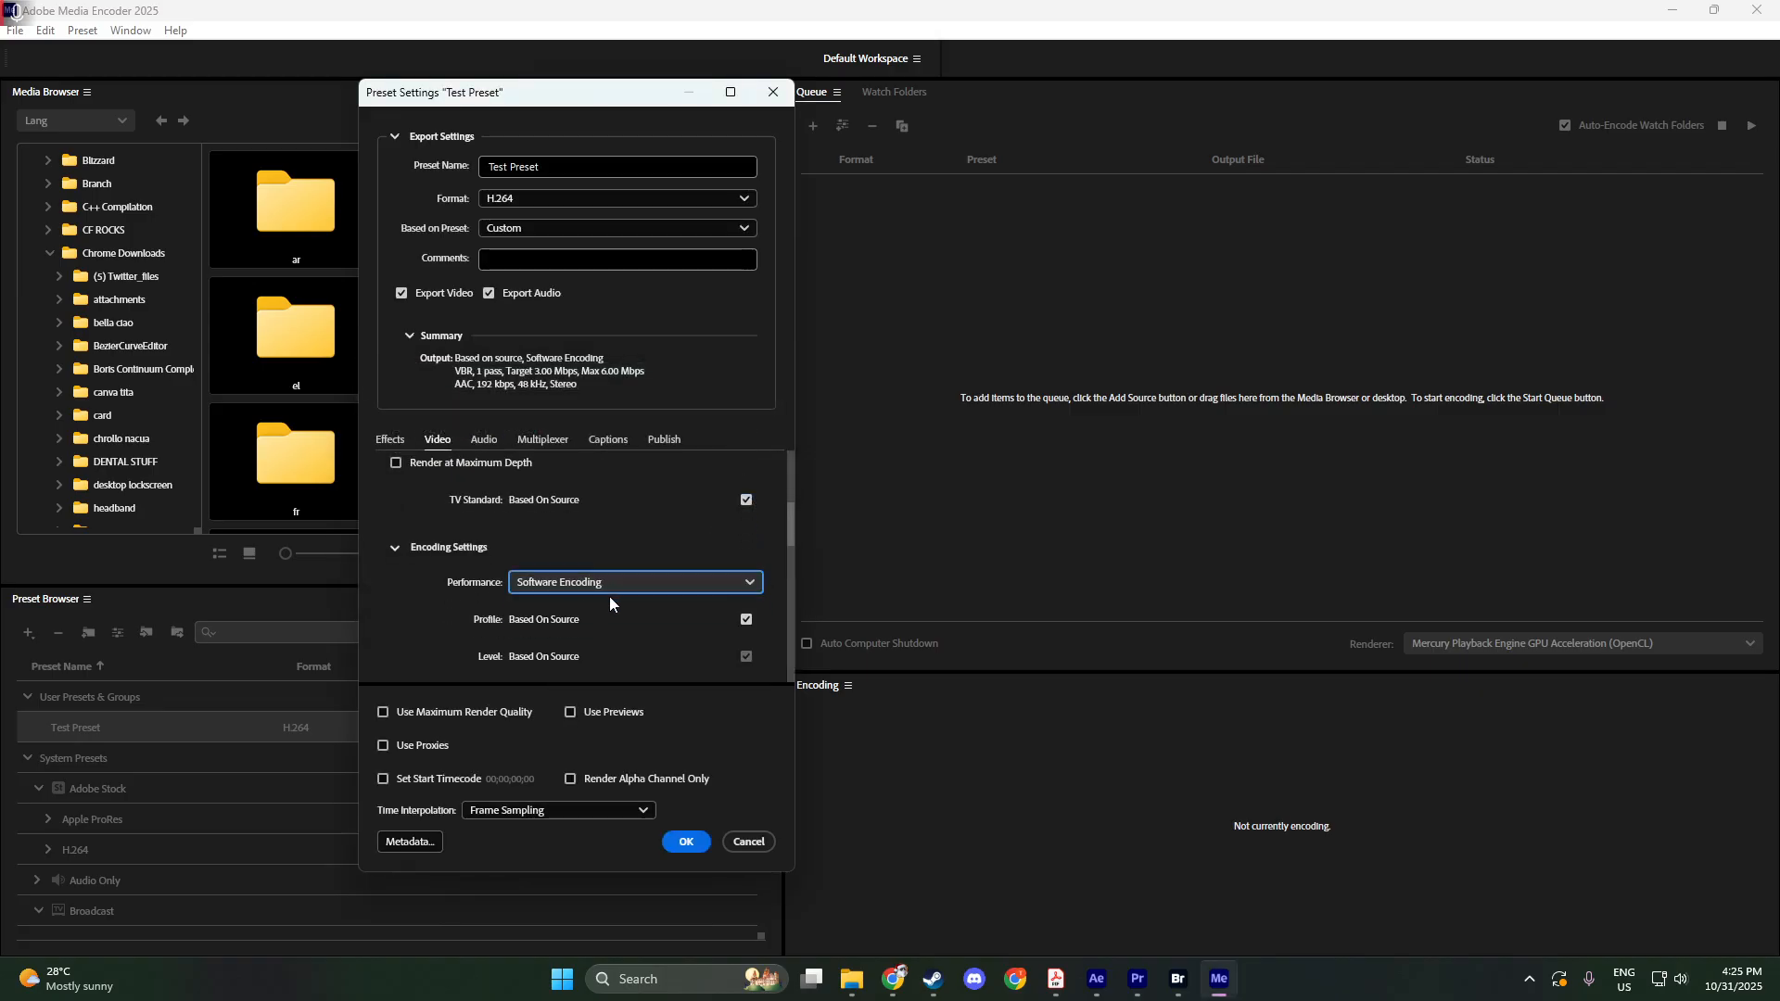
{"action": "scroll", "coordinate": [624, 618], "scroll_direction": "down", "scroll_amount": 3}
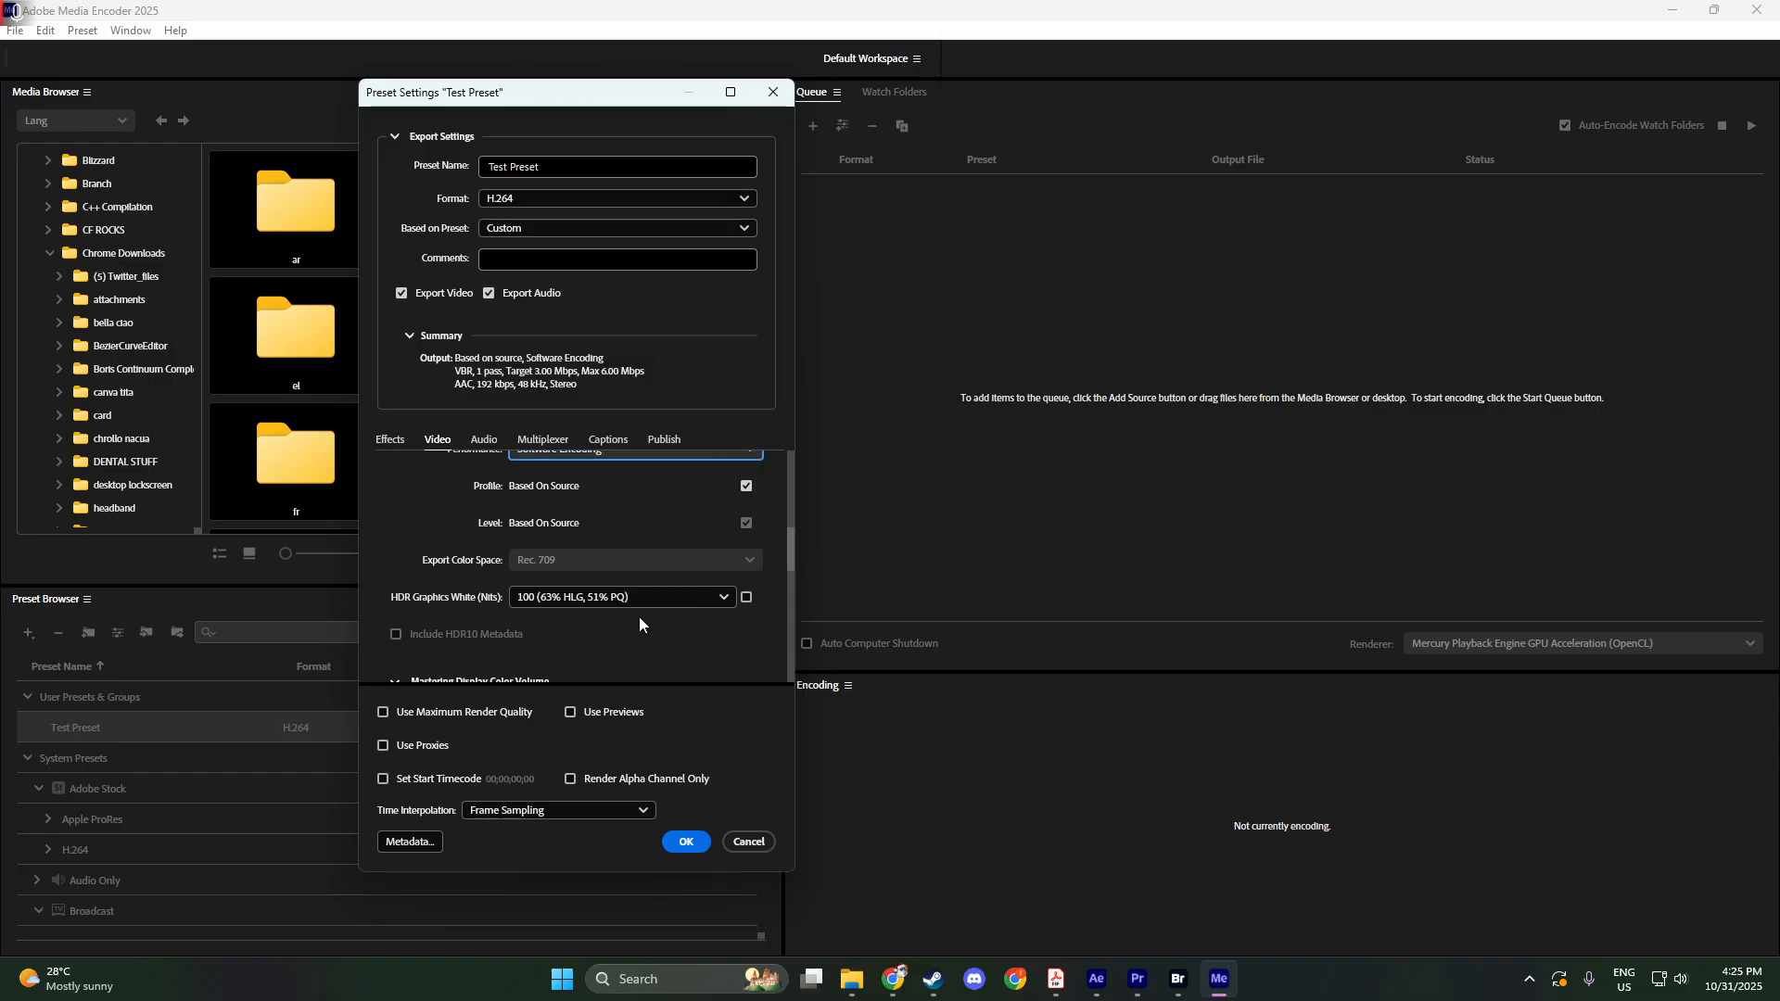
{"action": "left_click", "coordinate": [652, 604]}
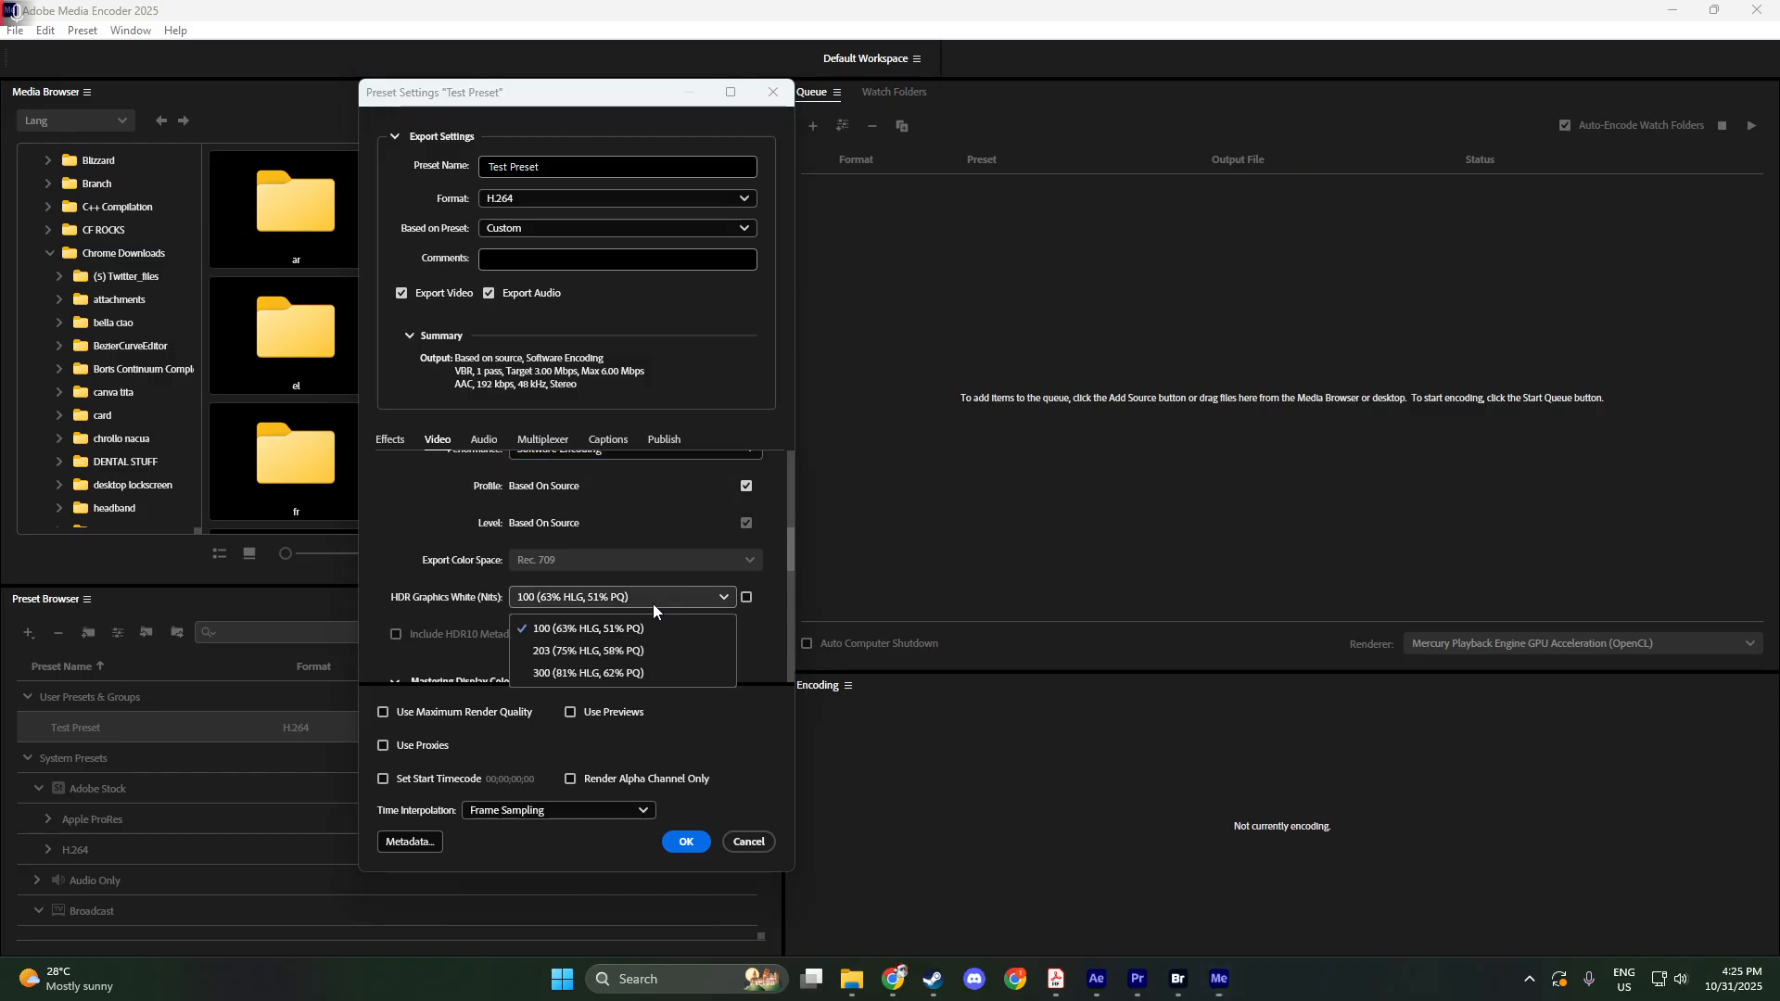
{"action": "left_click", "coordinate": [588, 652]}
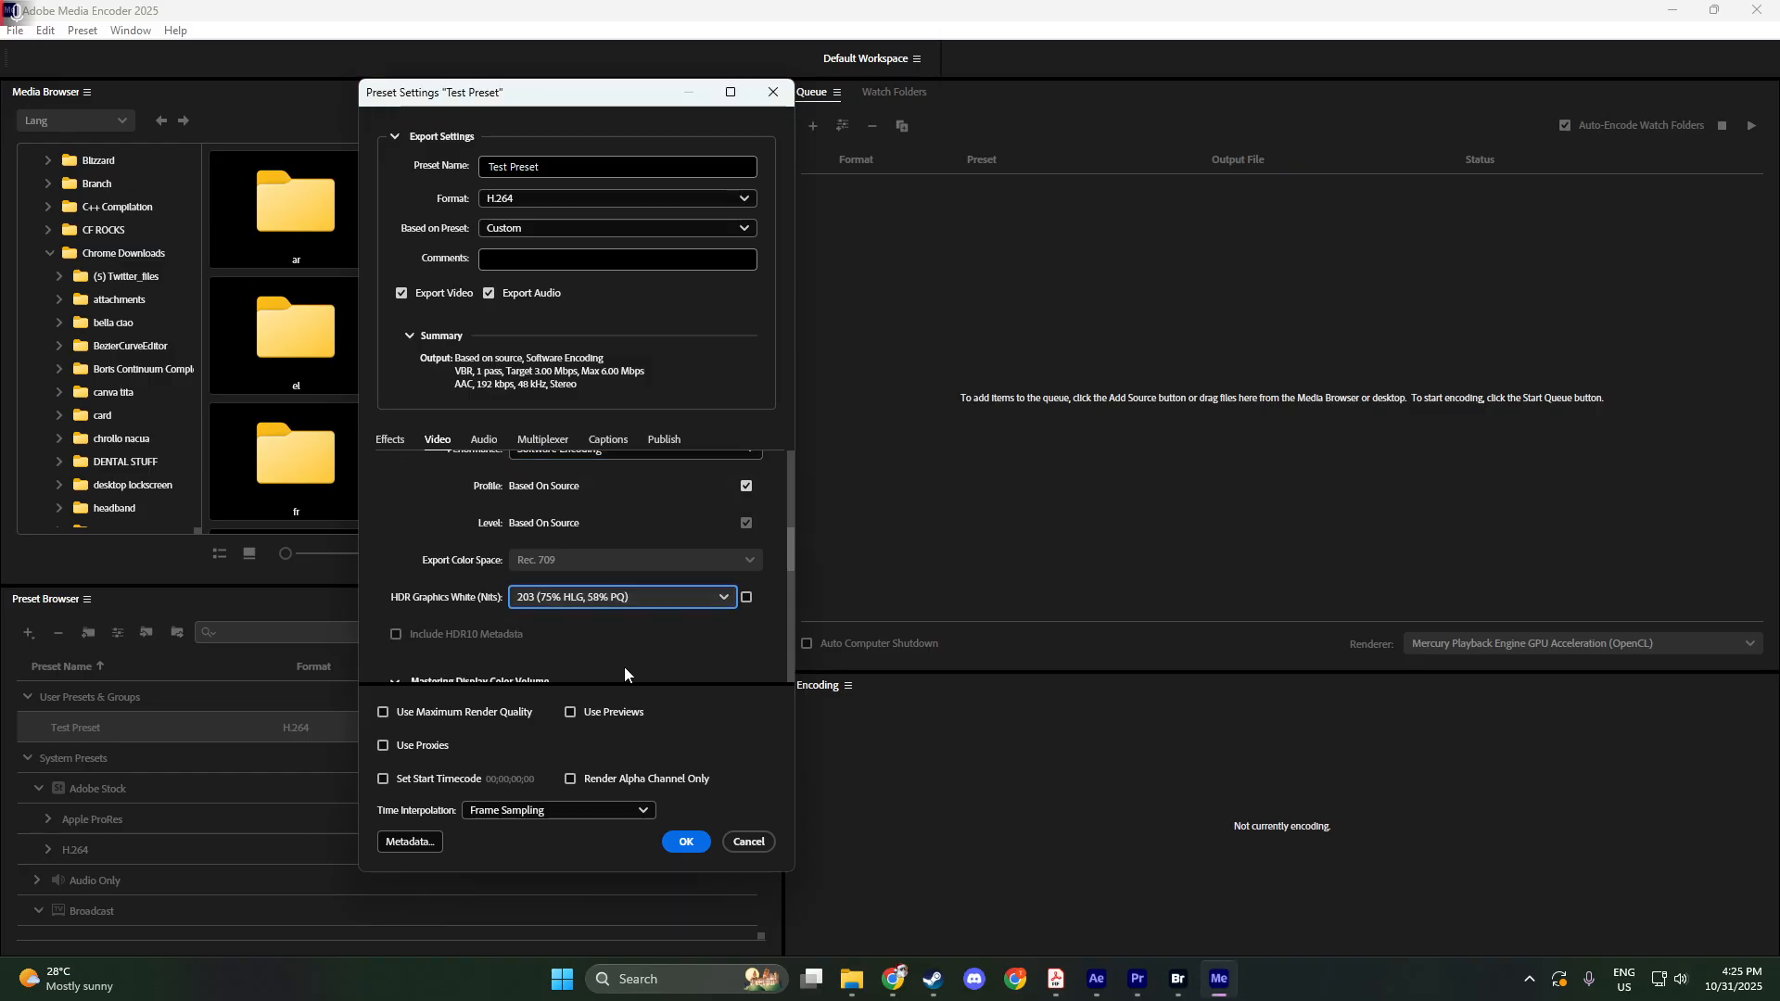
{"action": "left_click", "coordinate": [686, 840]}
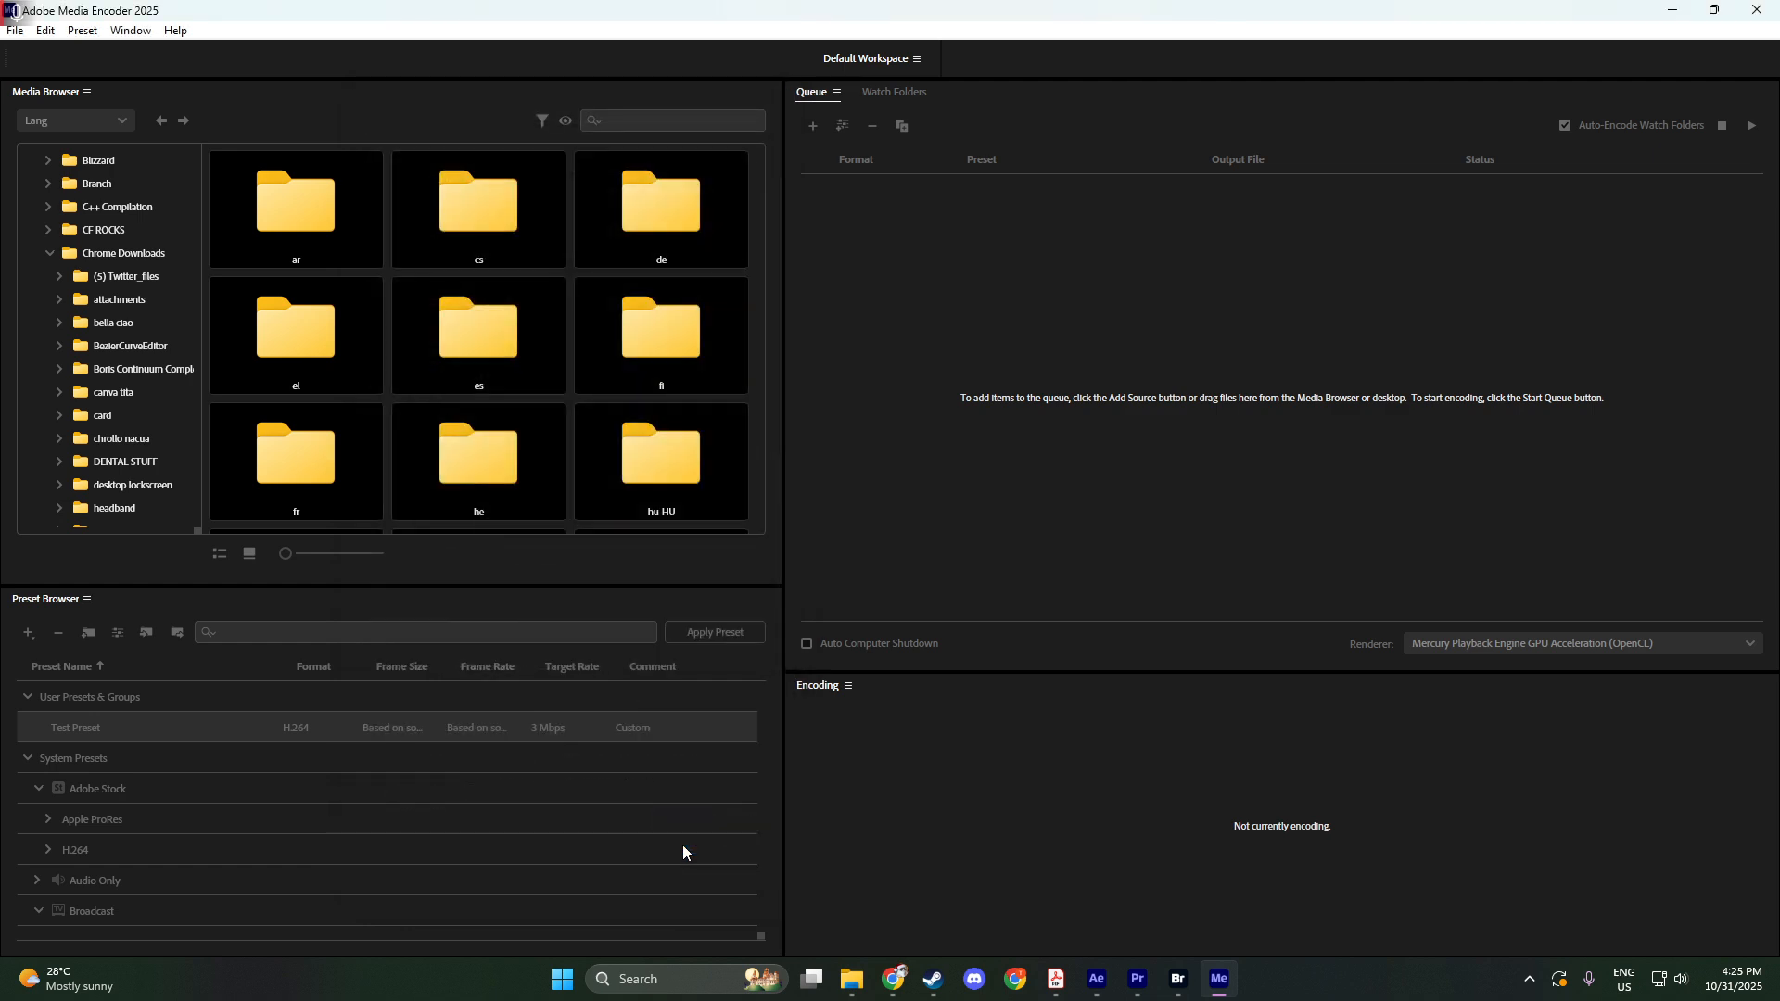
{"action": "left_click", "coordinate": [79, 37]}
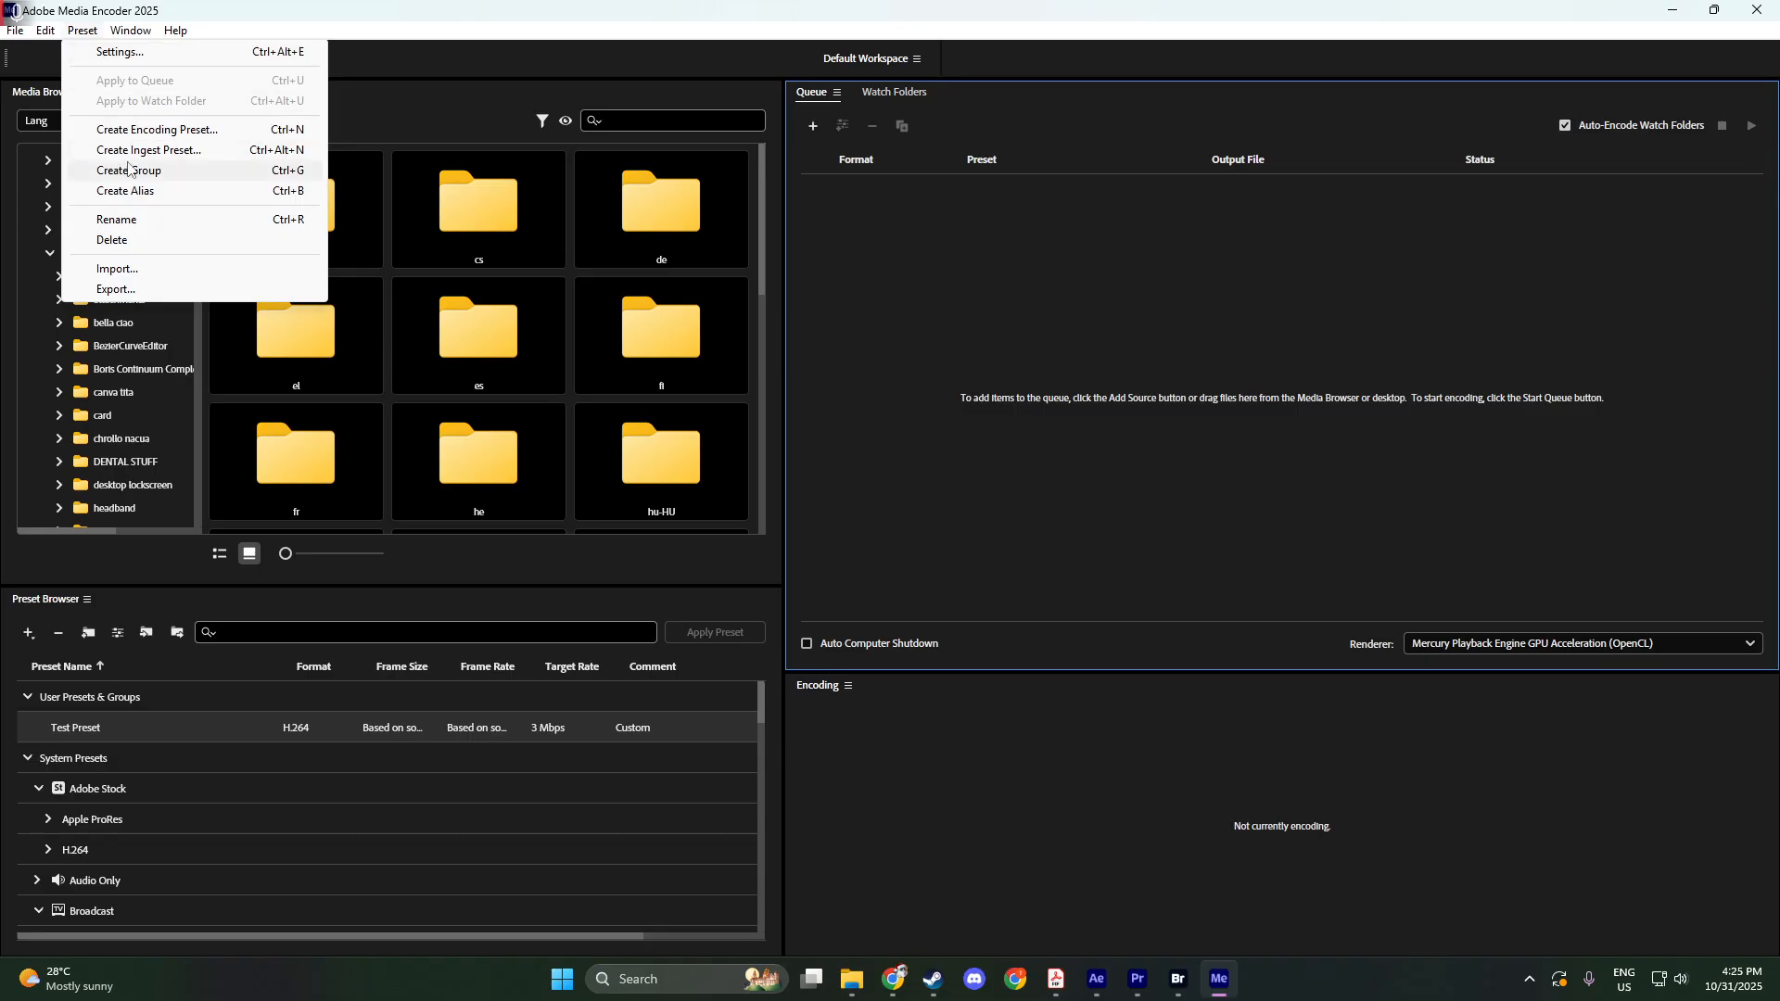
{"action": "left_click", "coordinate": [971, 276]}
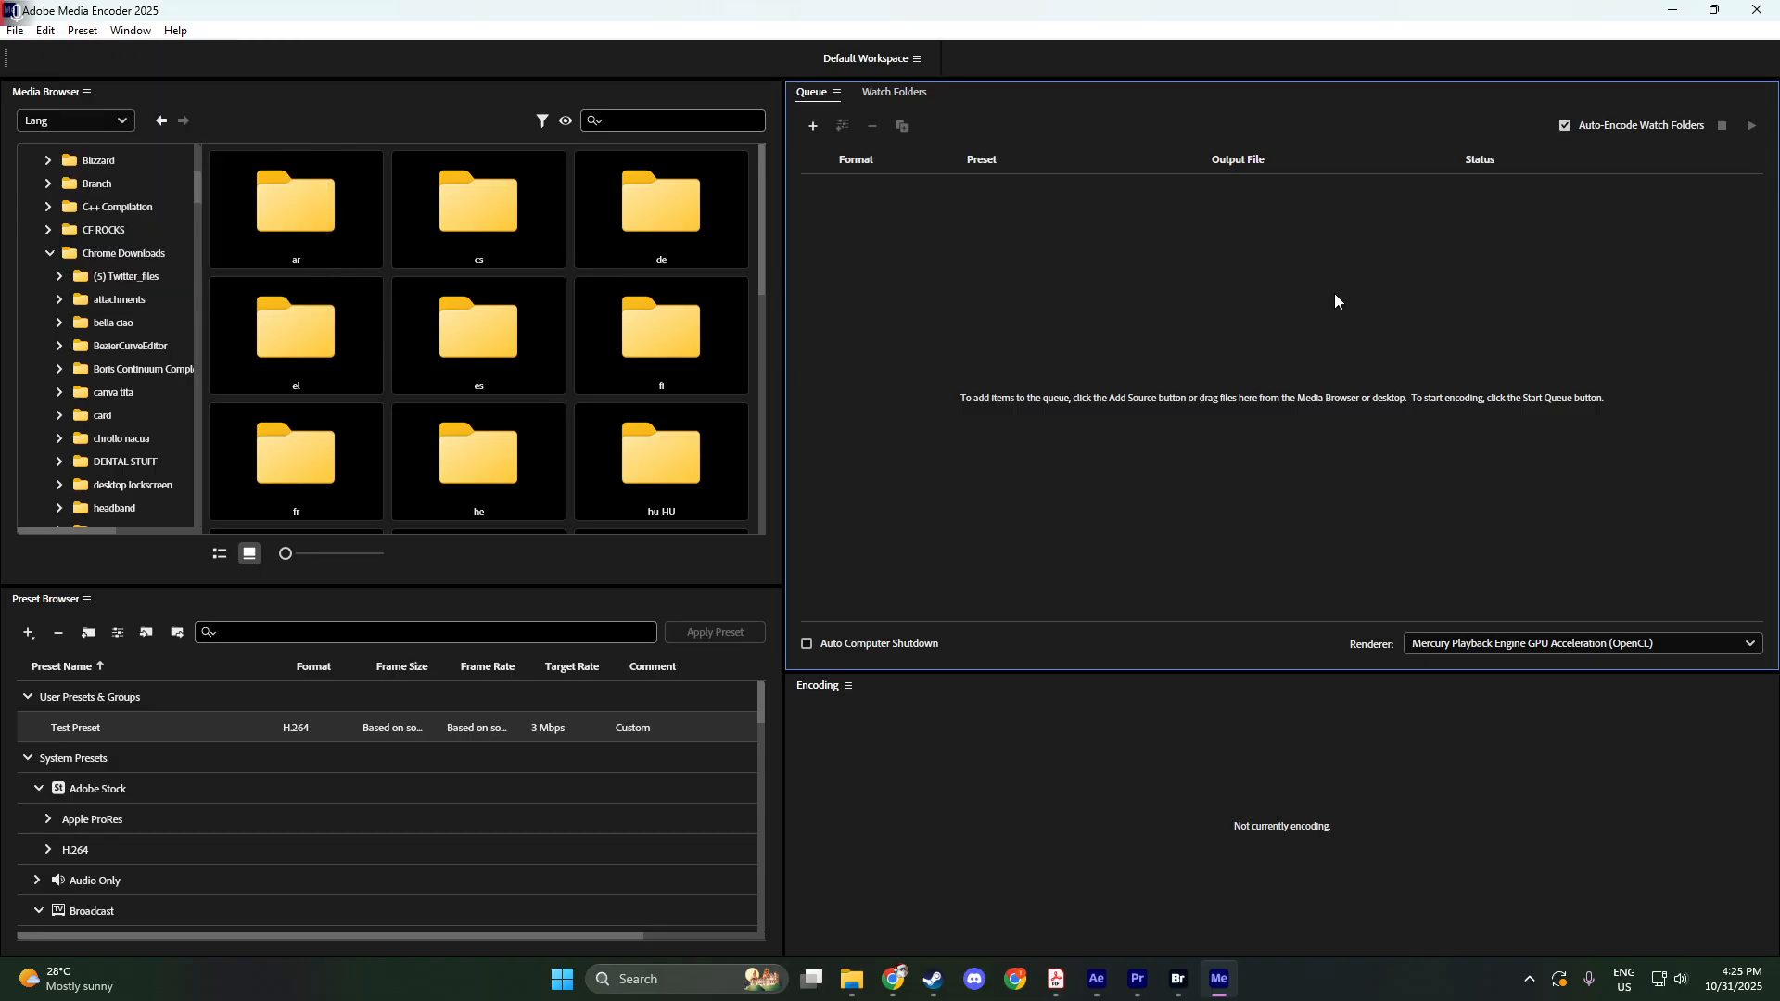